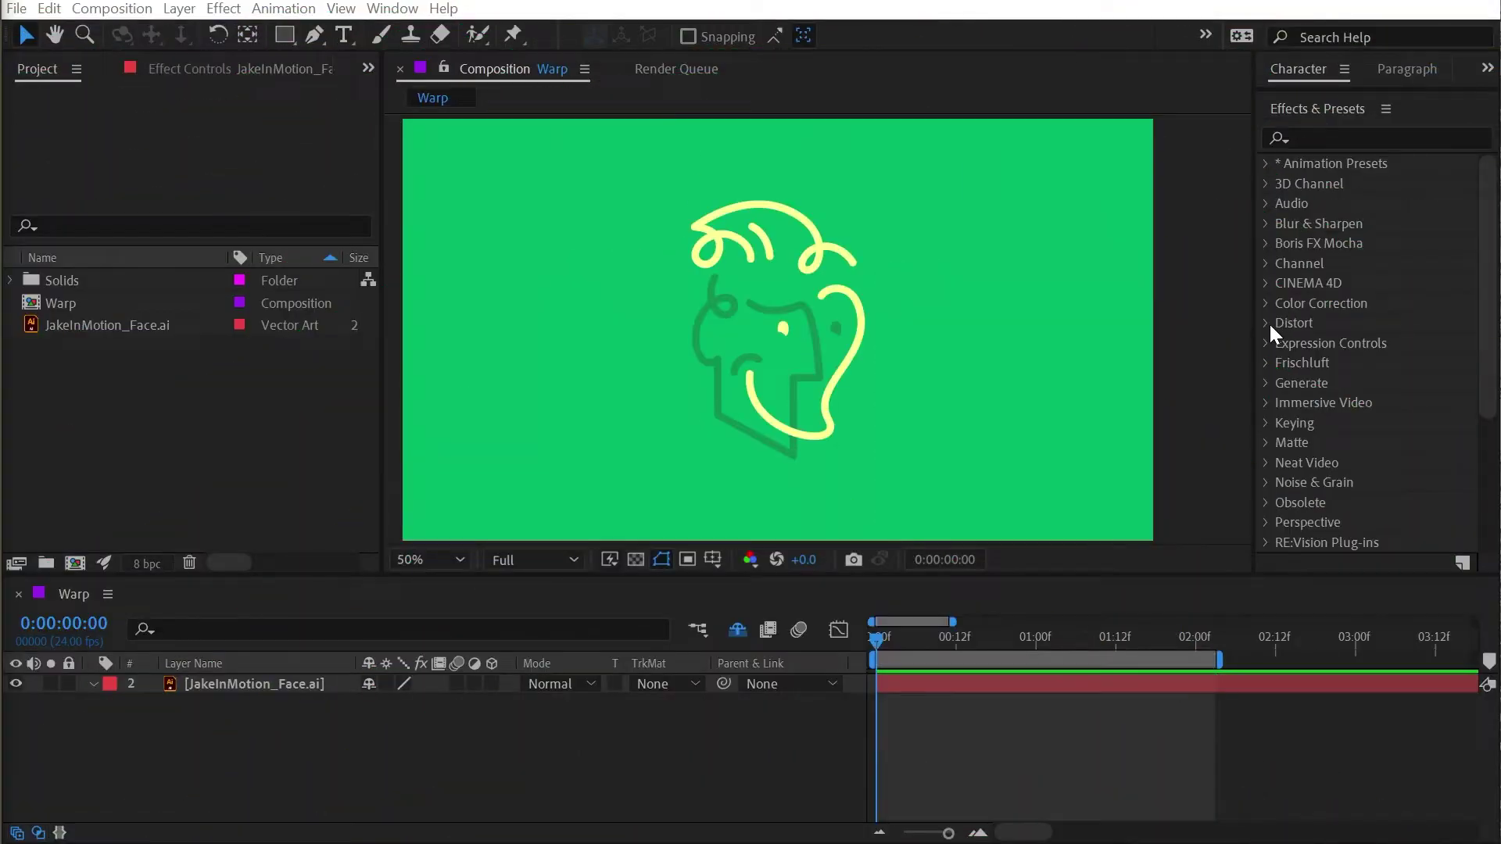
# Apply Distort > Warp to the JakeInMotion_Face.ai layer, arcing the face at Bend 50
pyautogui.click(1266, 323)
pyautogui.scroll(-10, 1342, 330)
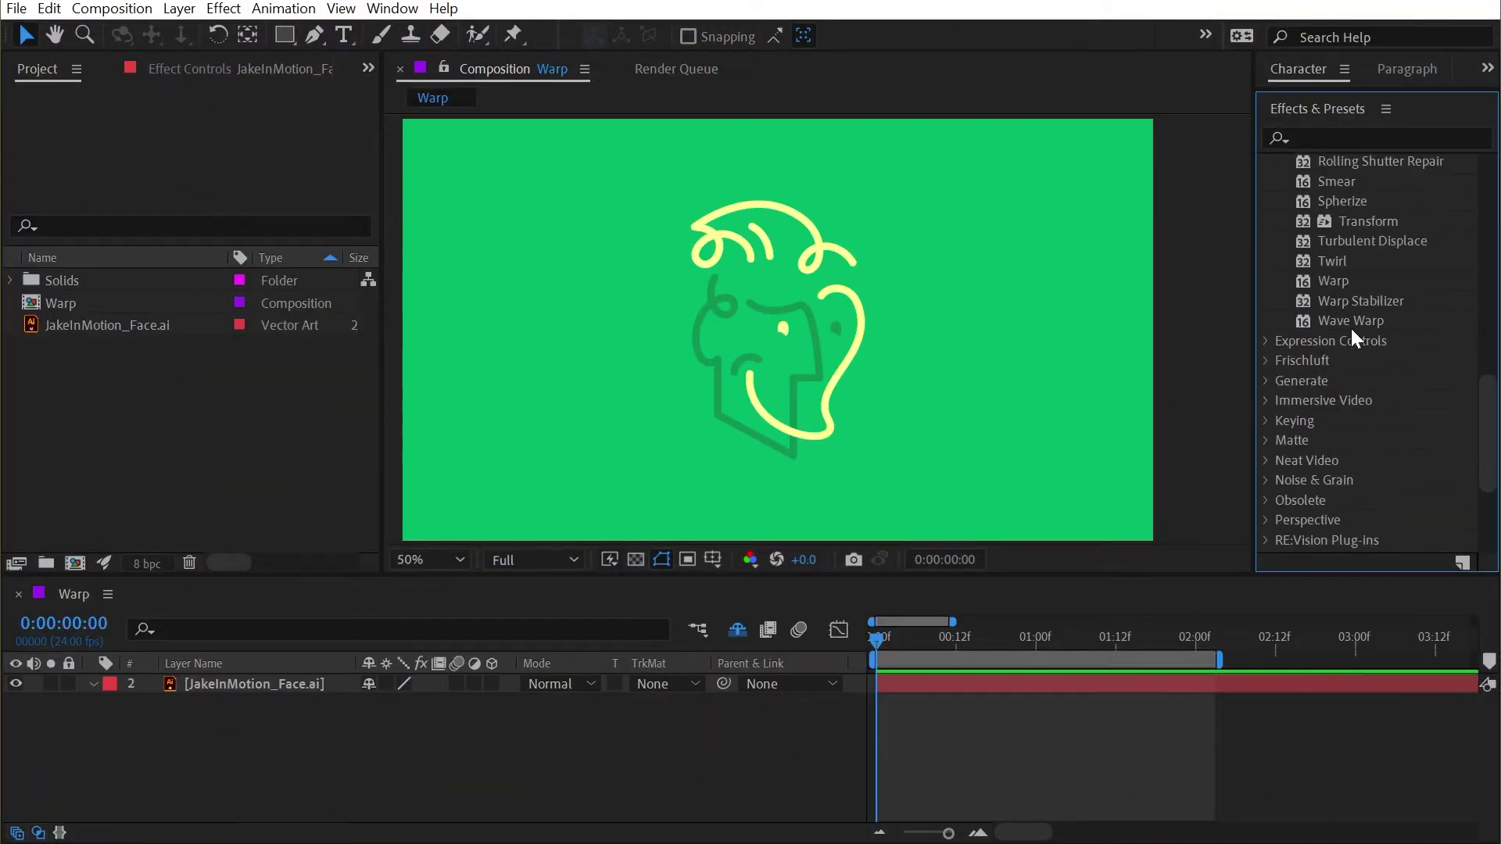
pyautogui.moveTo(1338, 281); pyautogui.dragTo(743, 293)
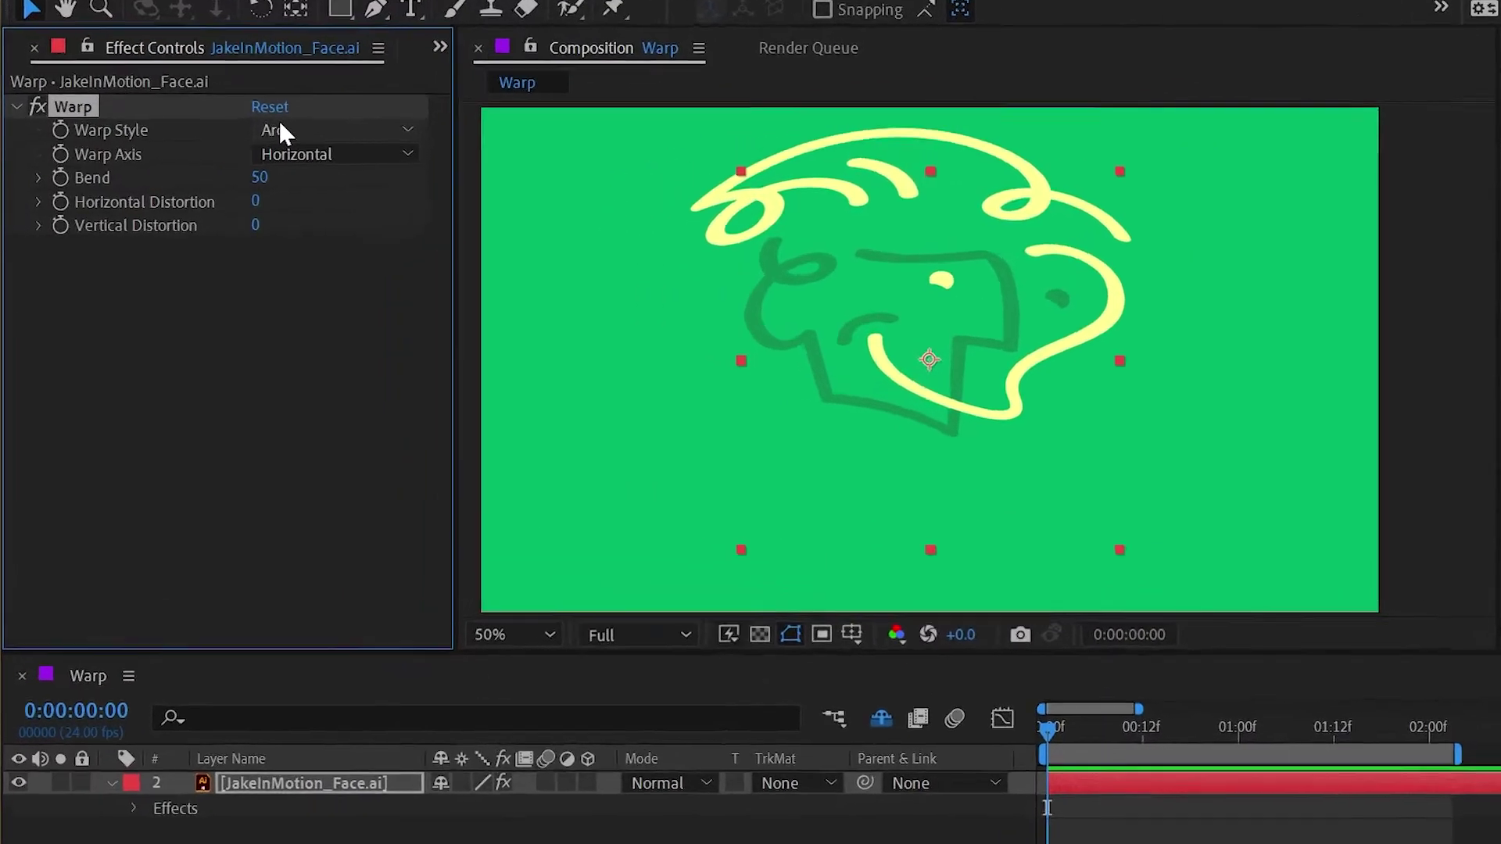
pyautogui.click(235, 137)
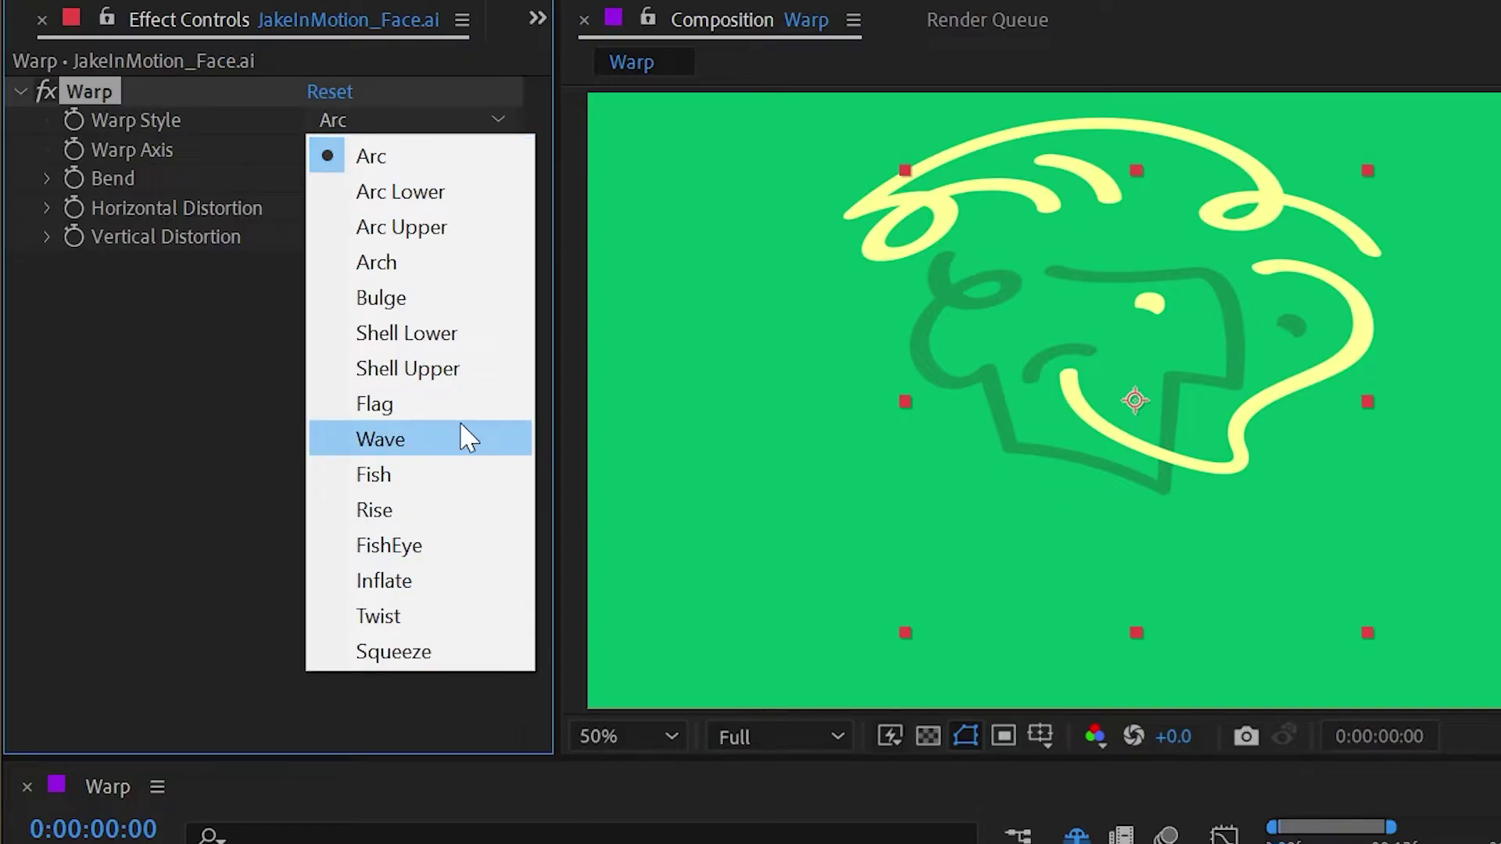
pyautogui.click(164, 147)
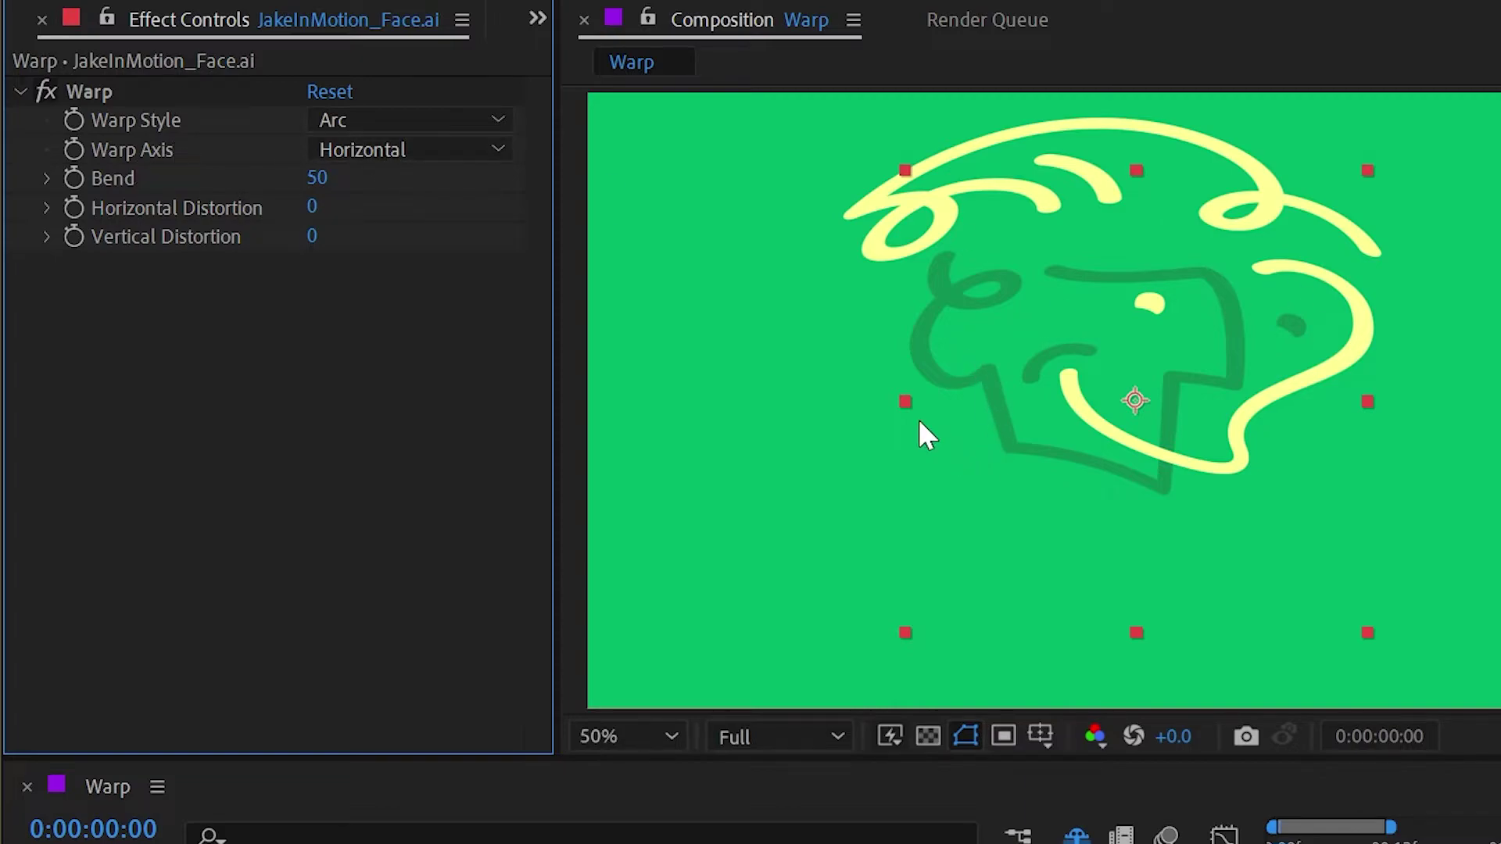
# Switch the Warp Axis to Vertical and lower the Bend amount
pyautogui.click(375, 150)
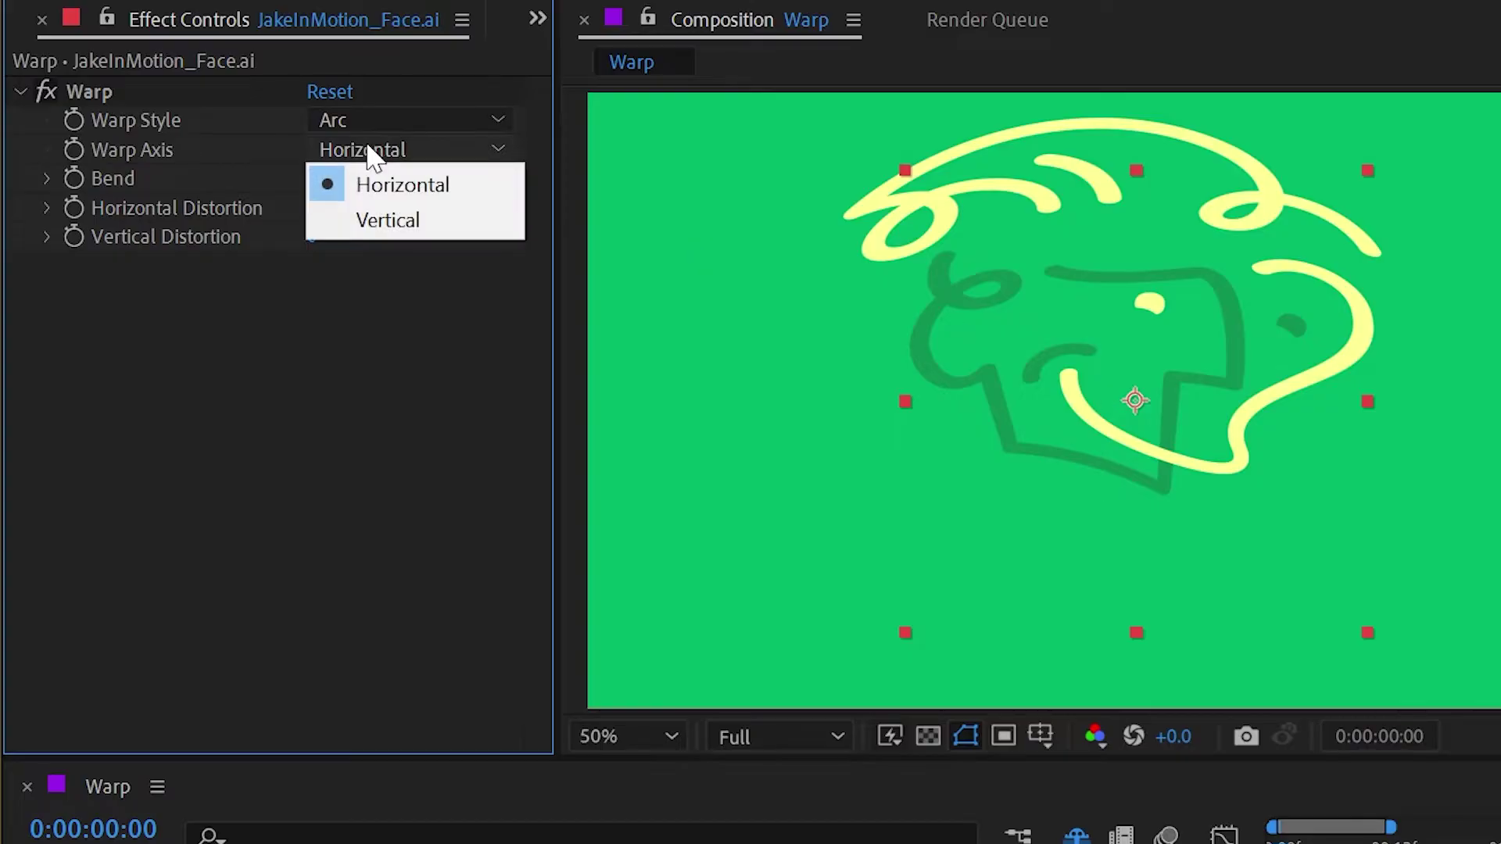
pyautogui.click(381, 213)
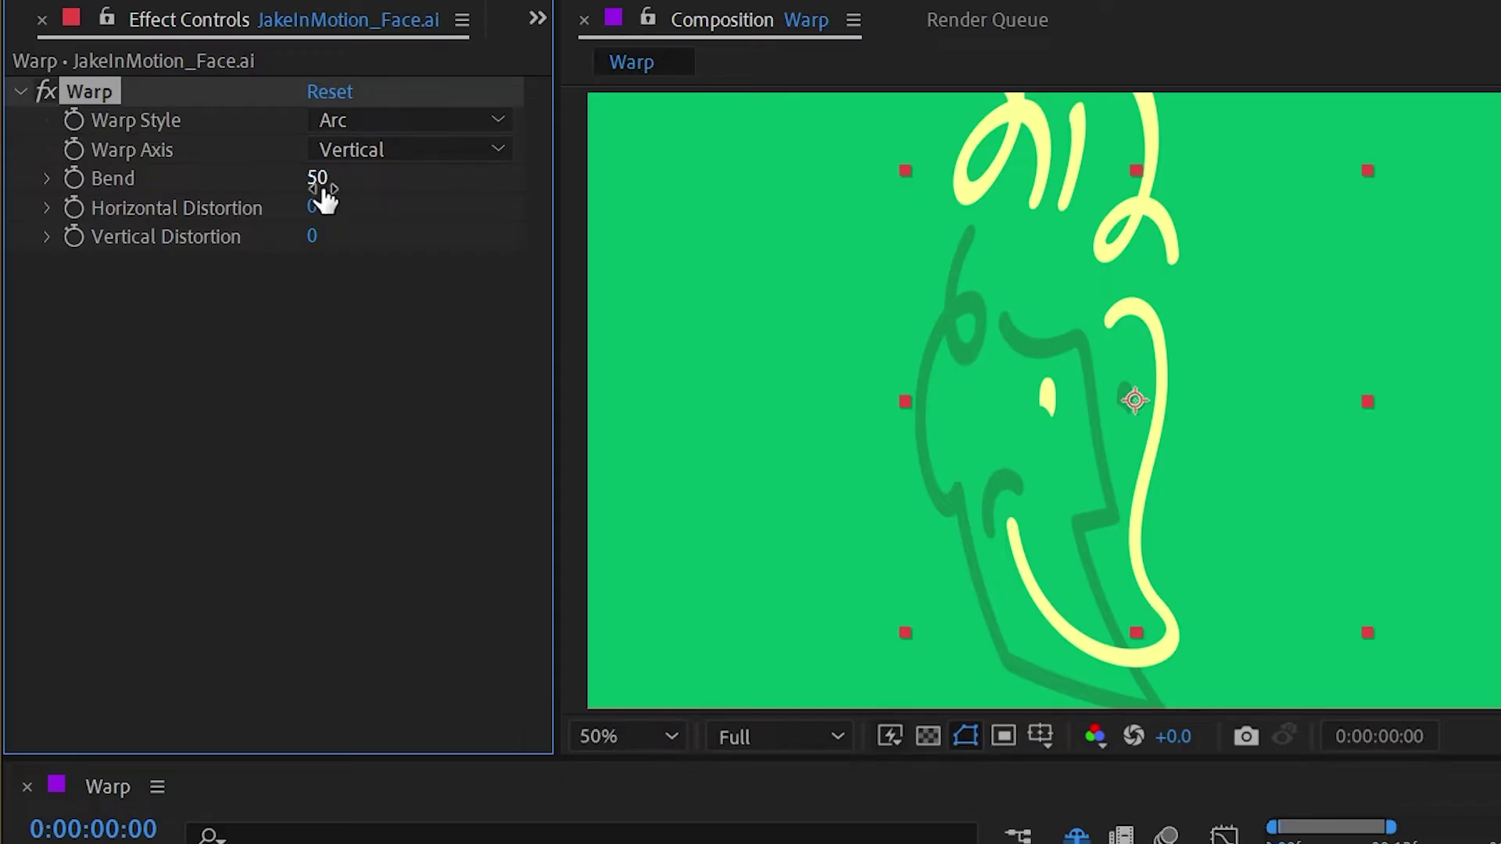
pyautogui.moveTo(322, 192); pyautogui.dragTo(258, 154)
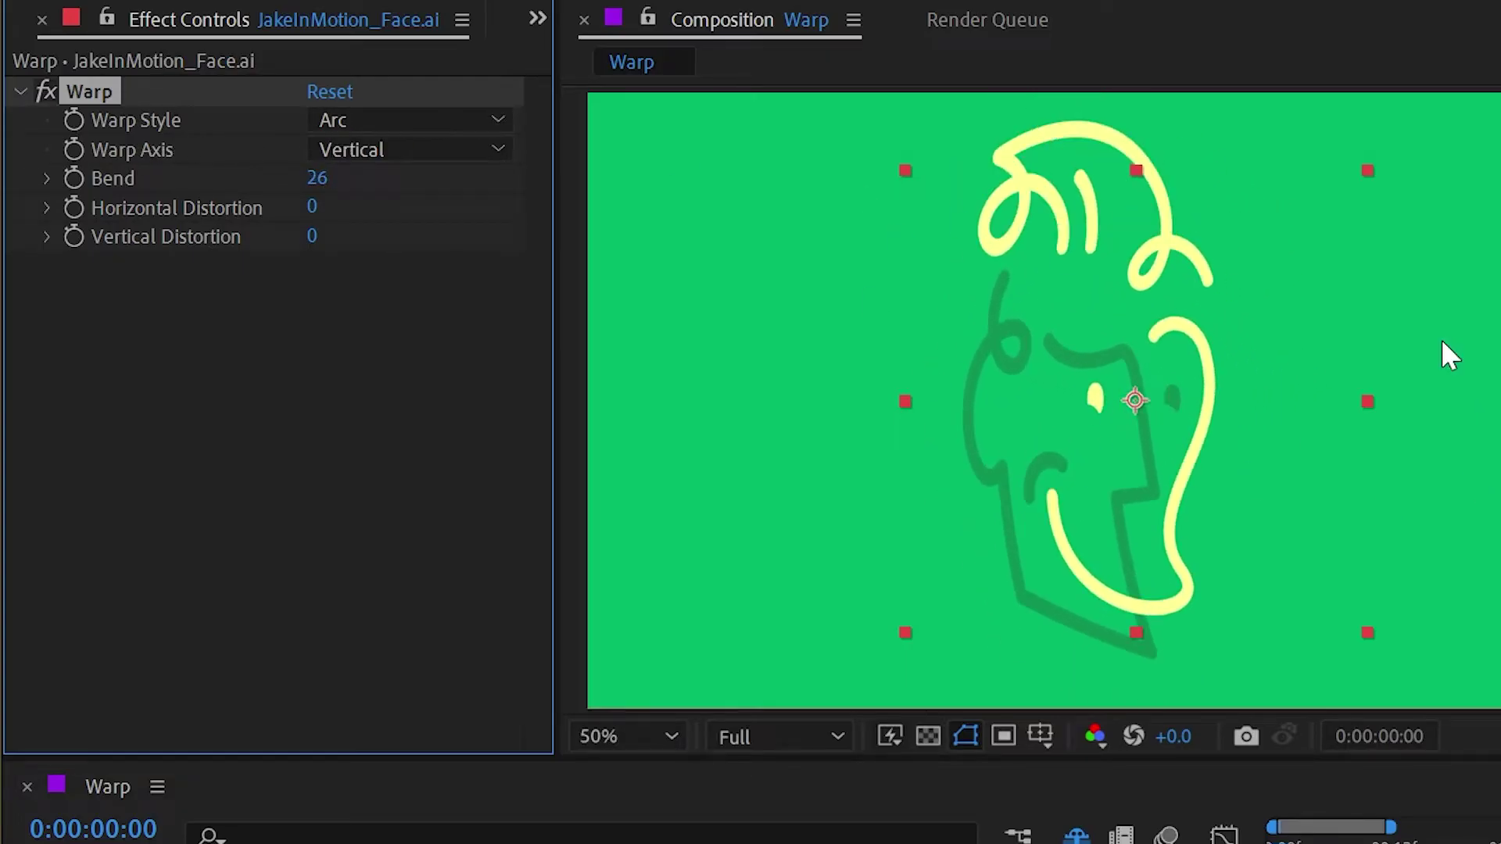
# Return the Warp Axis to Horizontal and set Bend to 23
pyautogui.click(358, 149)
pyautogui.click(368, 182)
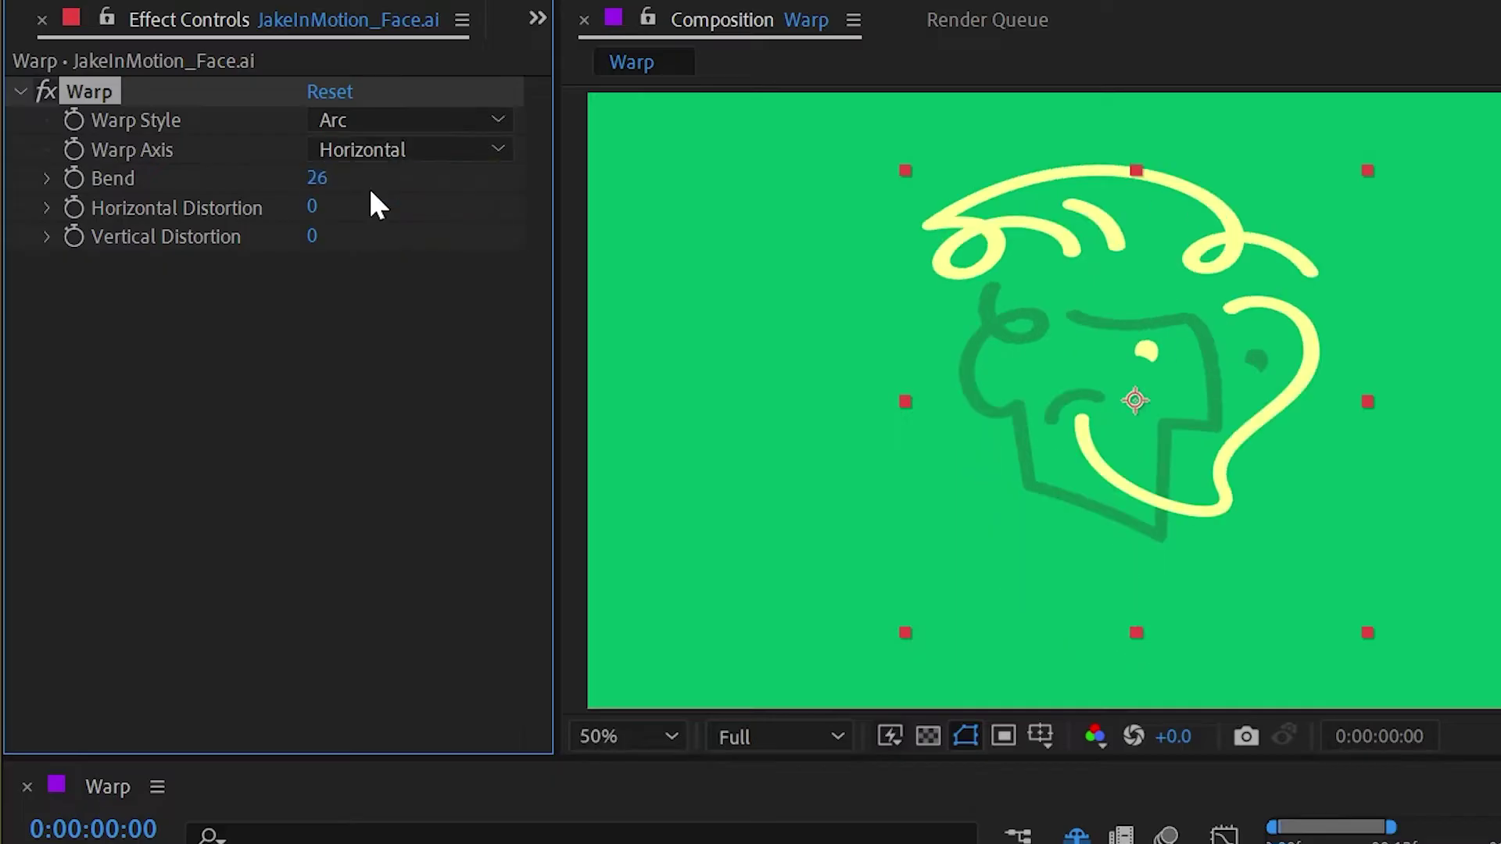
pyautogui.moveTo(316, 177); pyautogui.dragTo(161, 188)
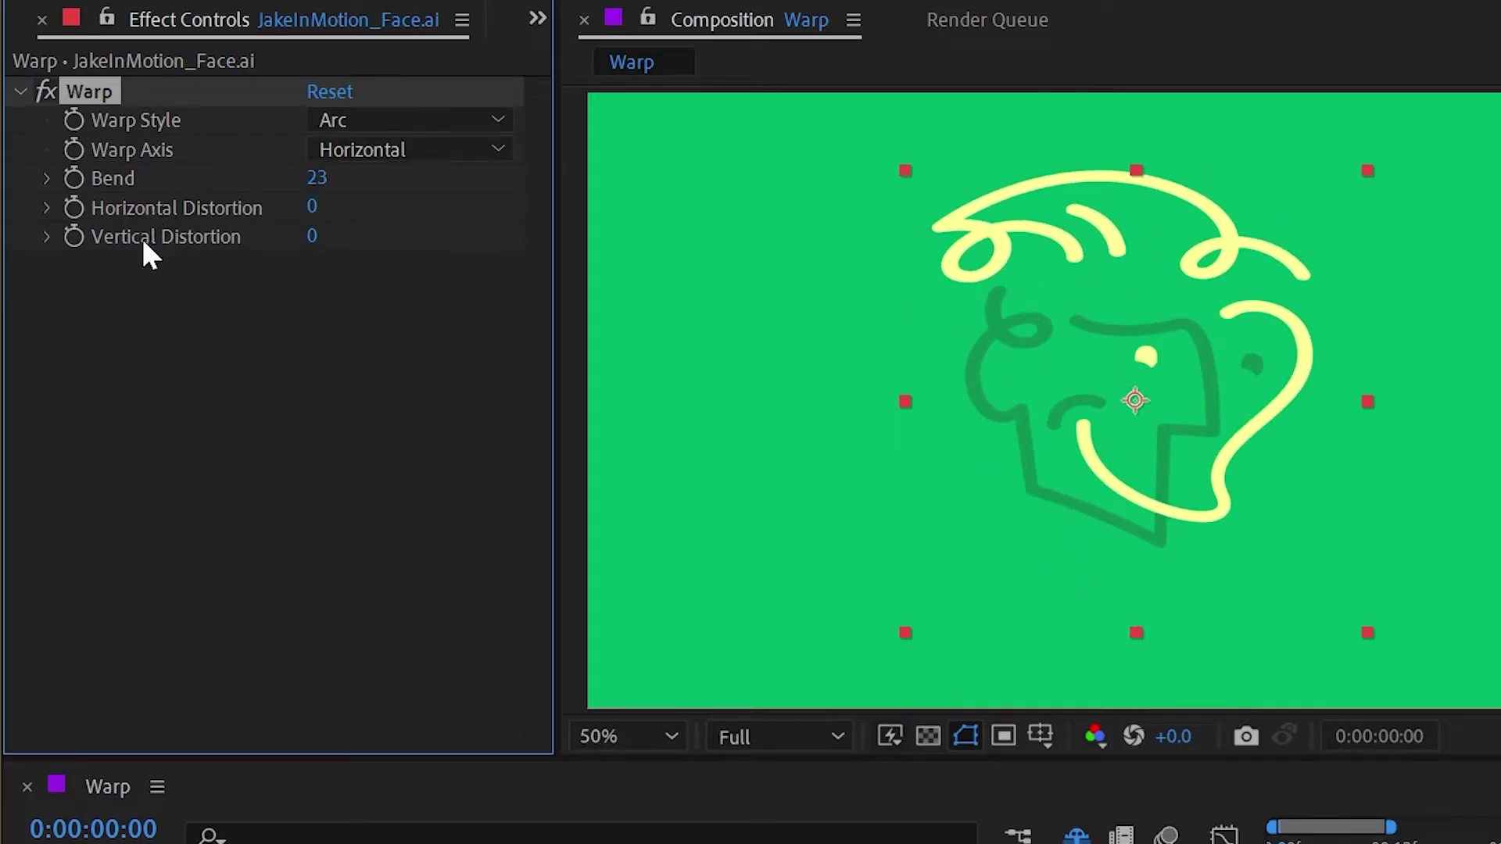
# Set Bend to 0 and vary Horizontal Distortion, leaving it at 0
pyautogui.click(321, 185)
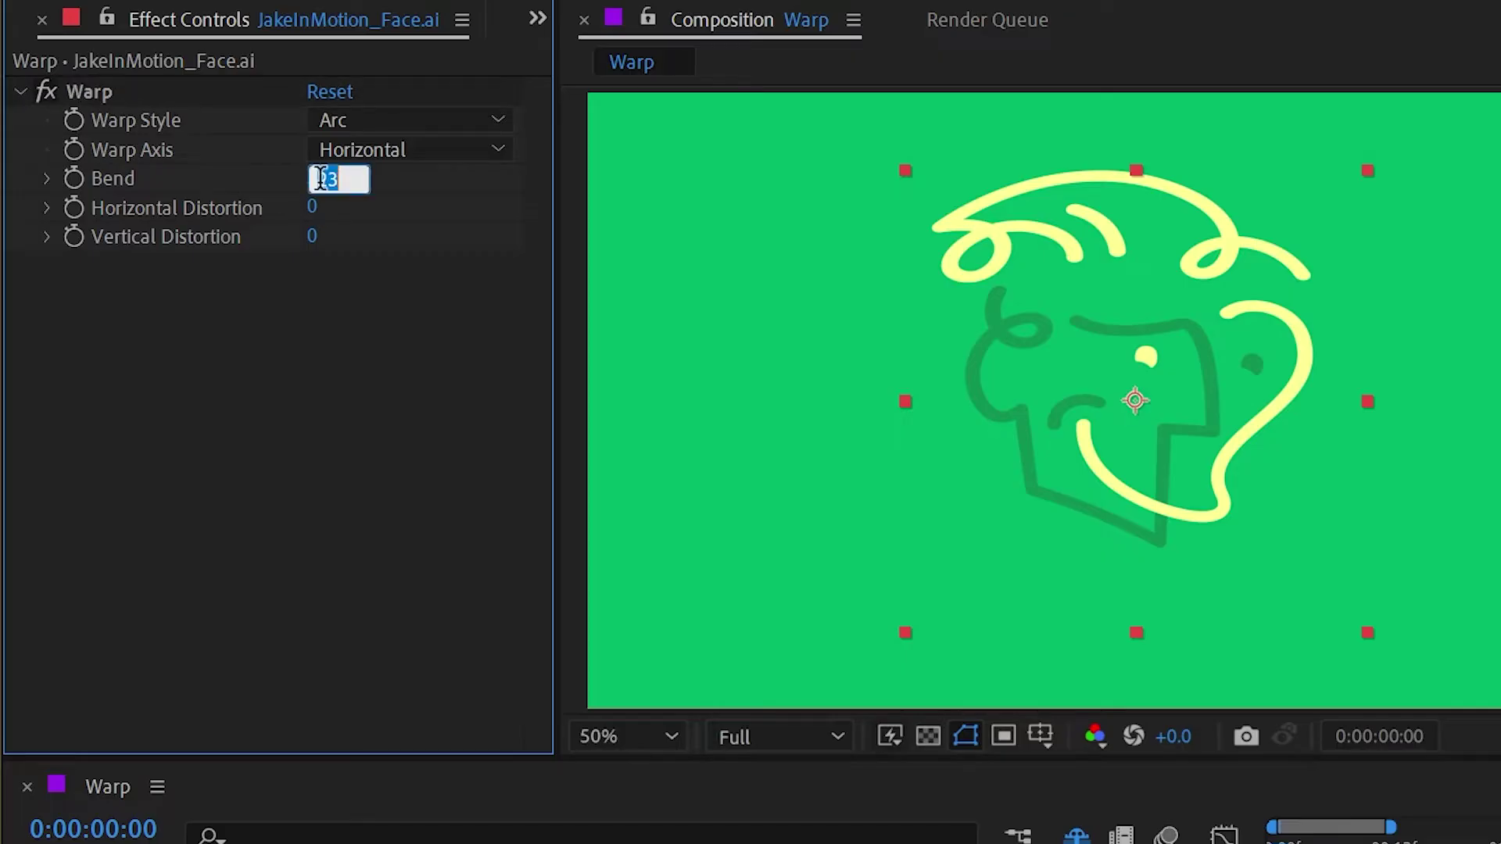
pyautogui.write('0')
pyautogui.press('Return')
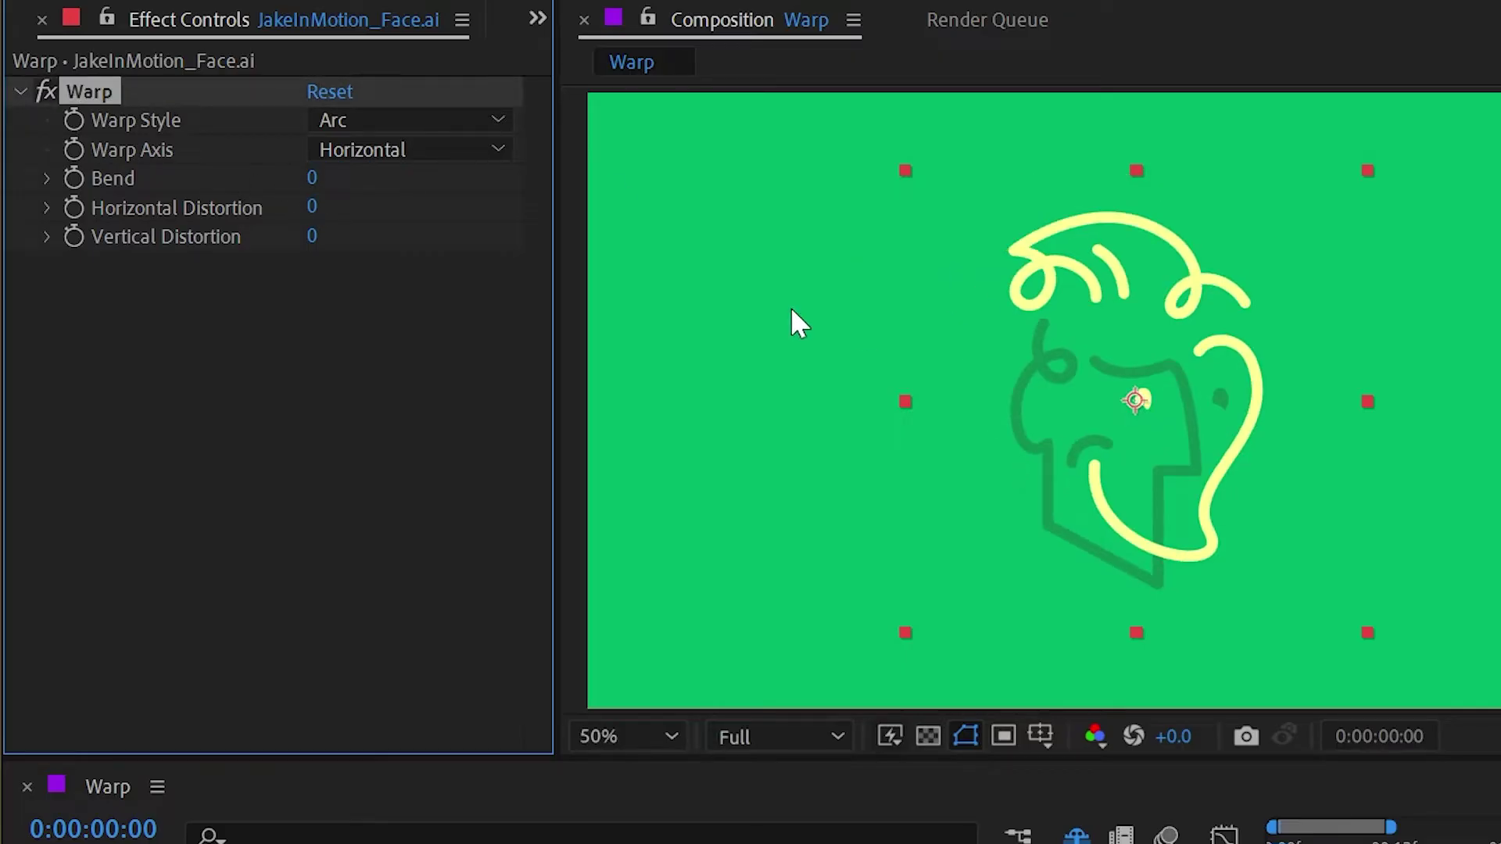
pyautogui.moveTo(311, 211); pyautogui.dragTo(372, 191)
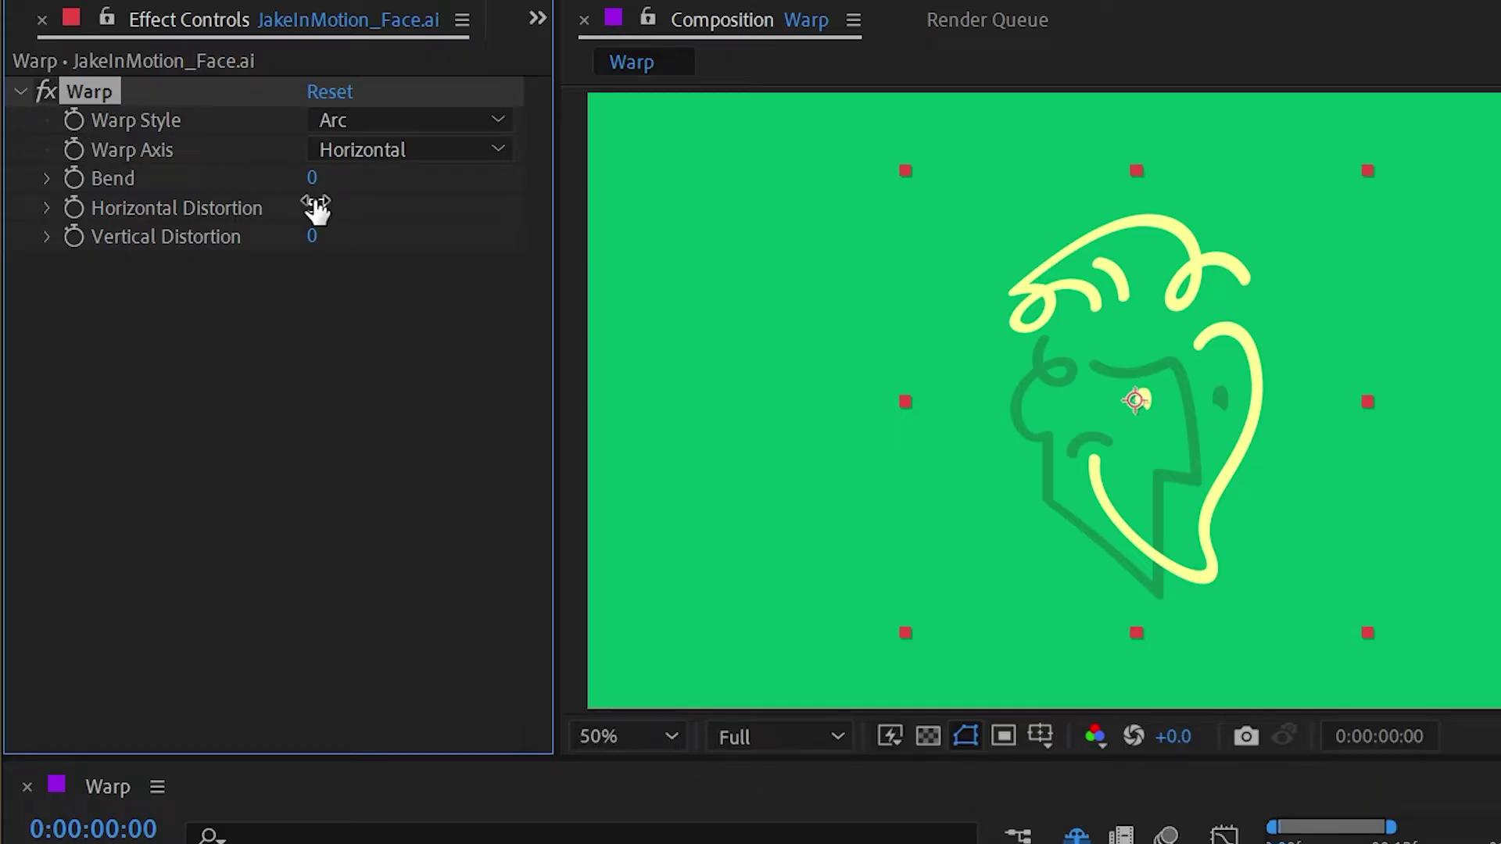
pyautogui.click(336, 274)
# Vary Vertical Distortion, reset it to 0, and set Bend to 50
pyautogui.moveTo(312, 239); pyautogui.dragTo(162, 244)
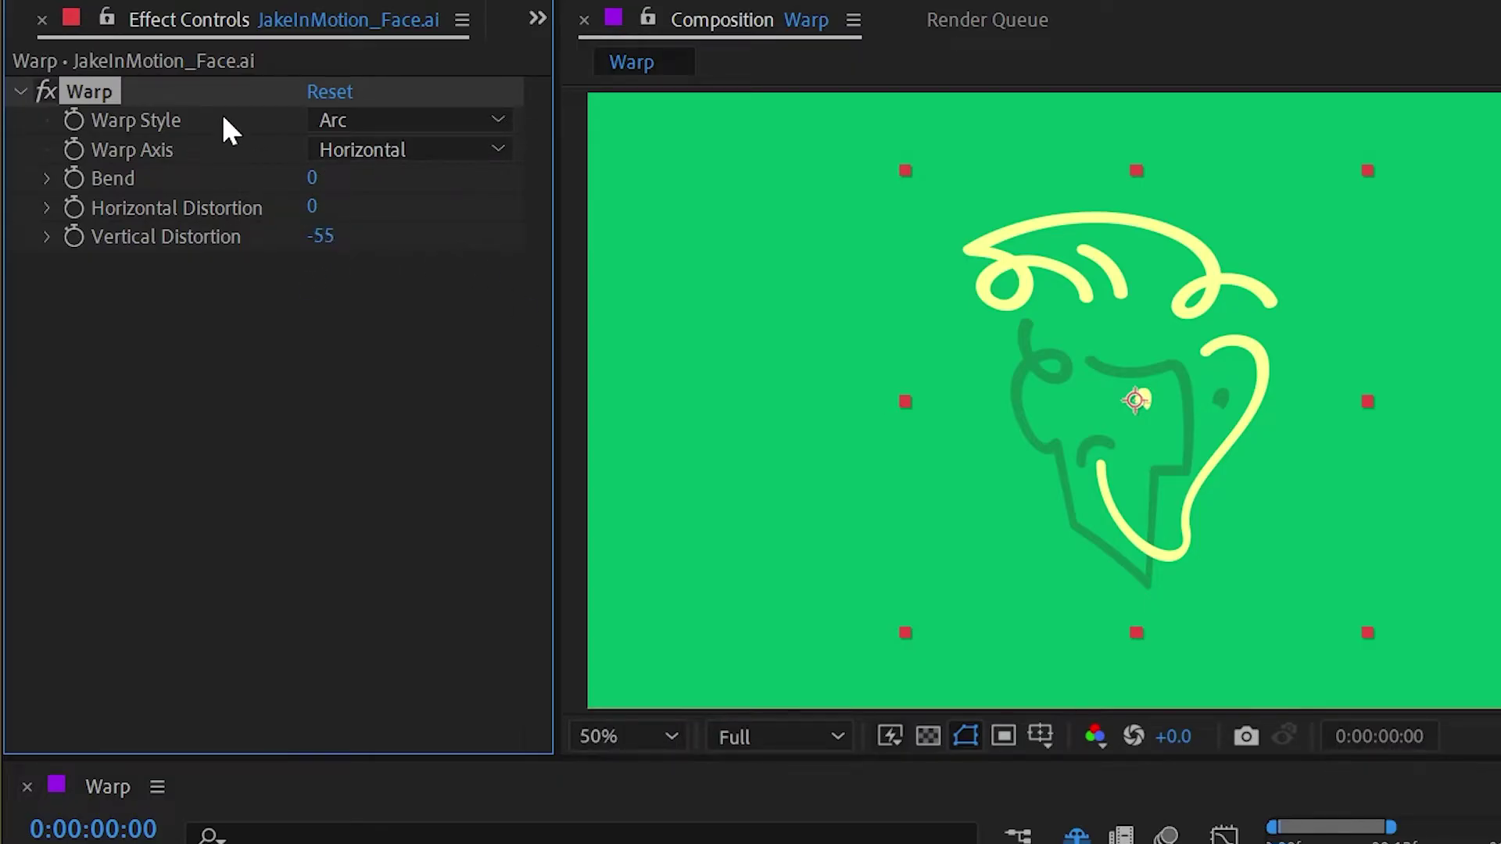
pyautogui.click(321, 236)
pyautogui.write('0')
pyautogui.click(371, 290)
pyautogui.click(312, 179)
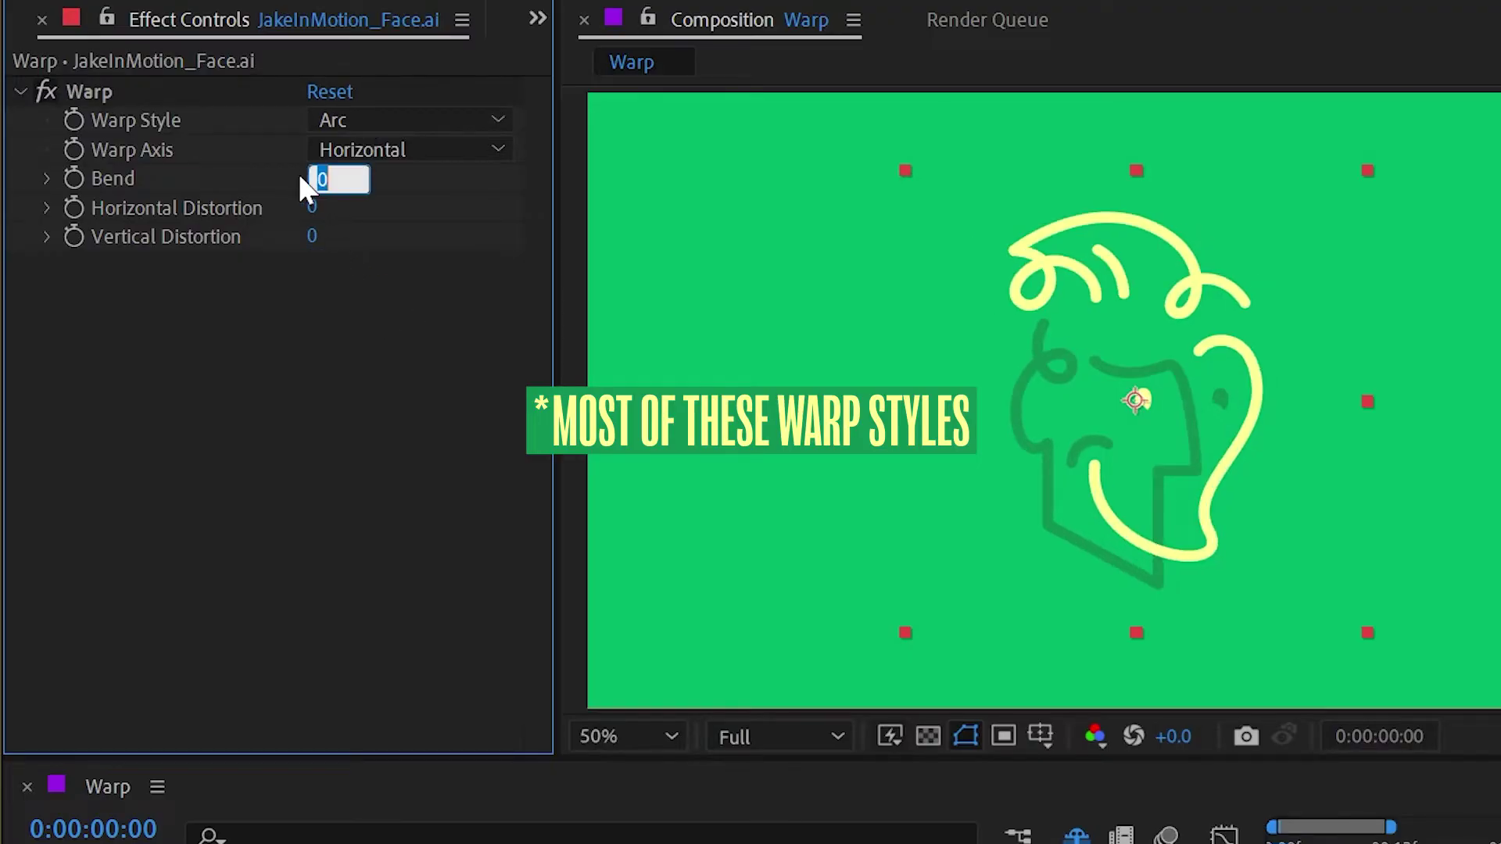
pyautogui.write('50')
pyautogui.press('Return')
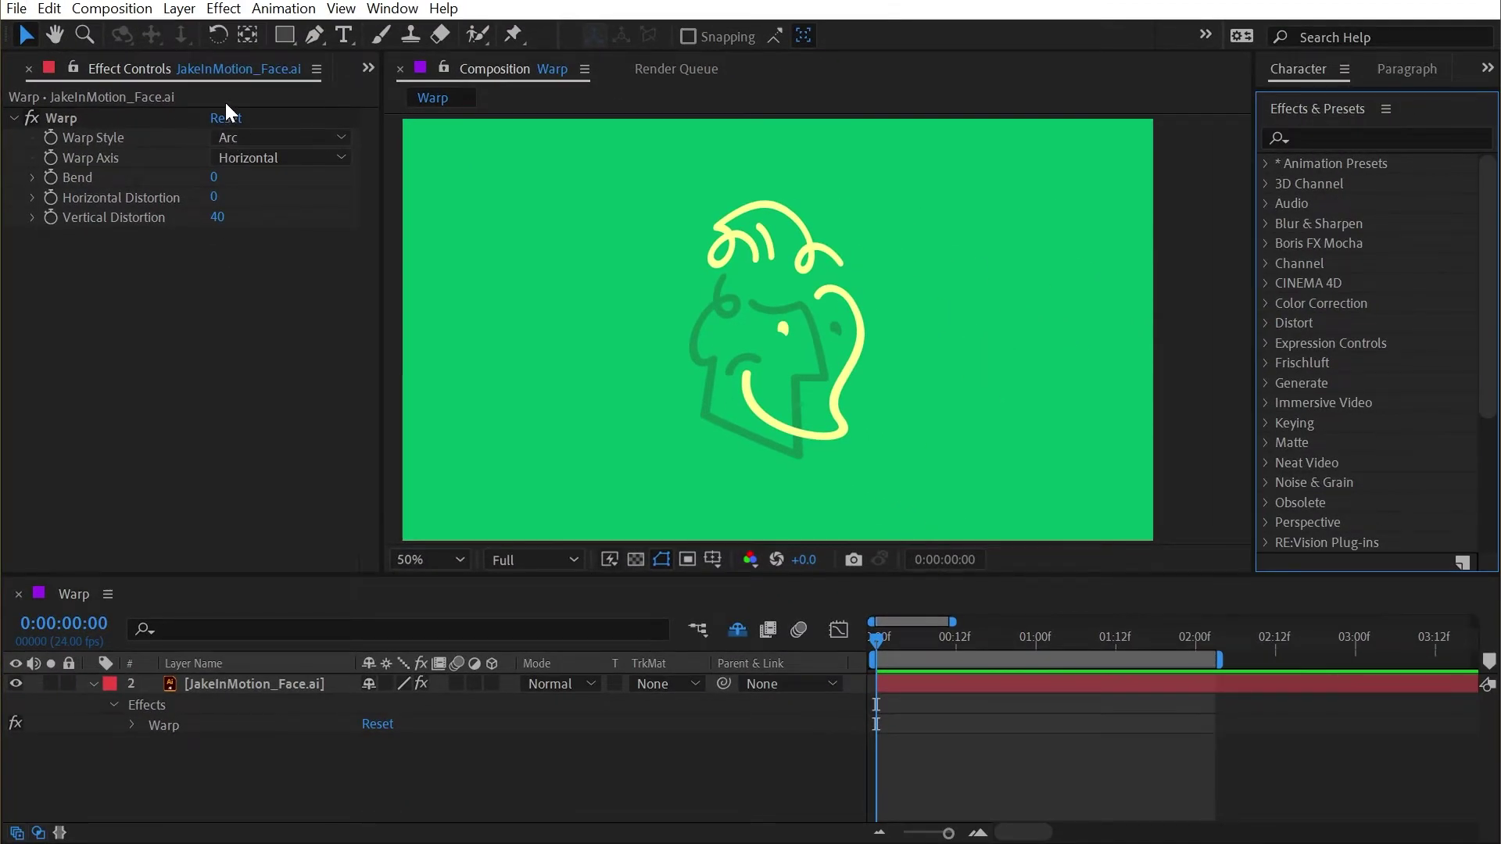
# Create a new 500×500 solid layer named Grid
pyautogui.click(179, 8)
pyautogui.click(110, 446)
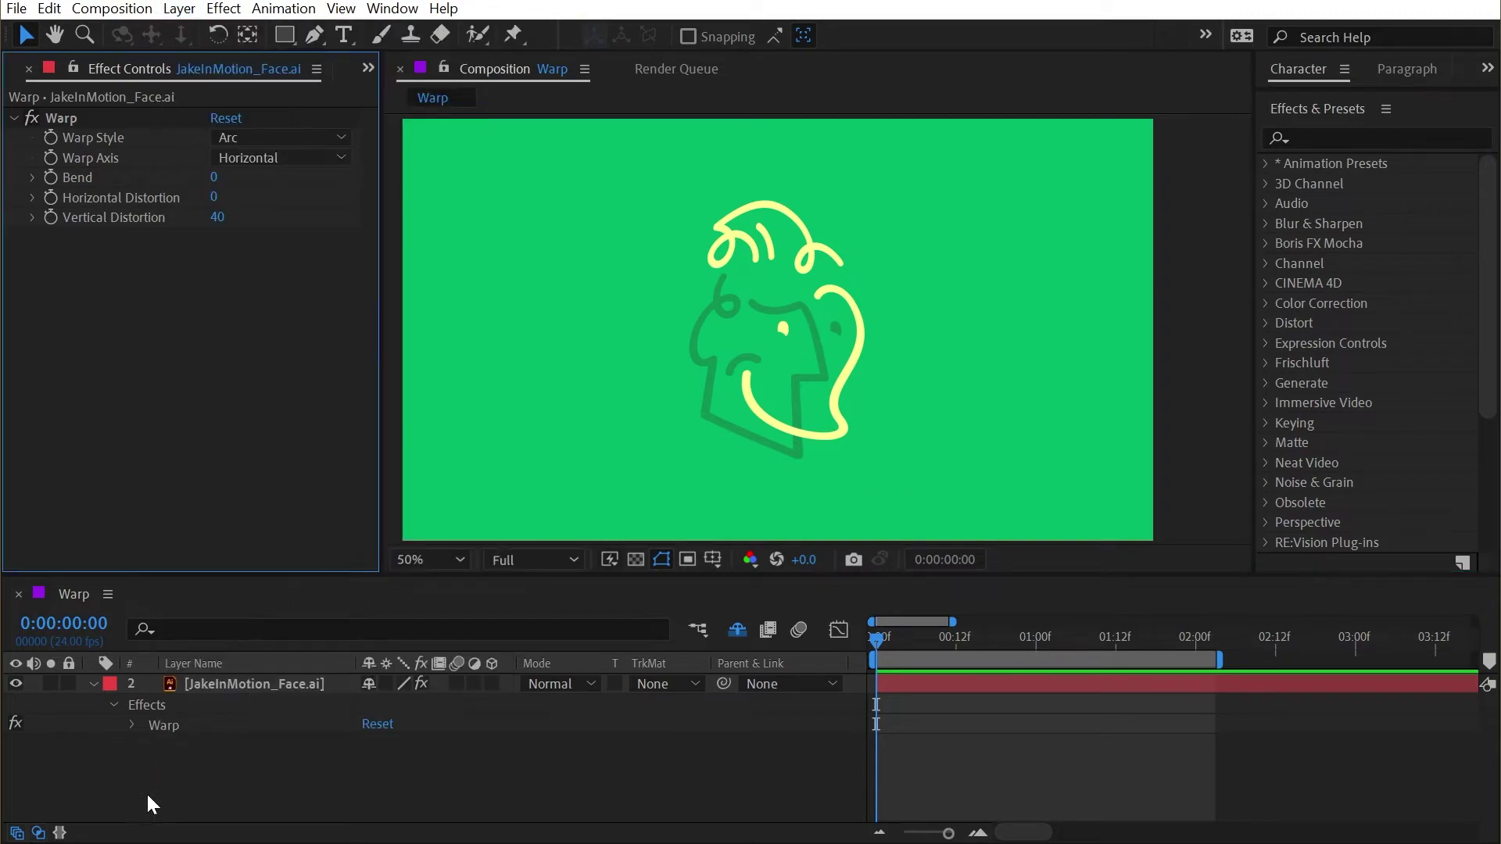
pyautogui.click(179, 9)
pyautogui.moveTo(235, 33)
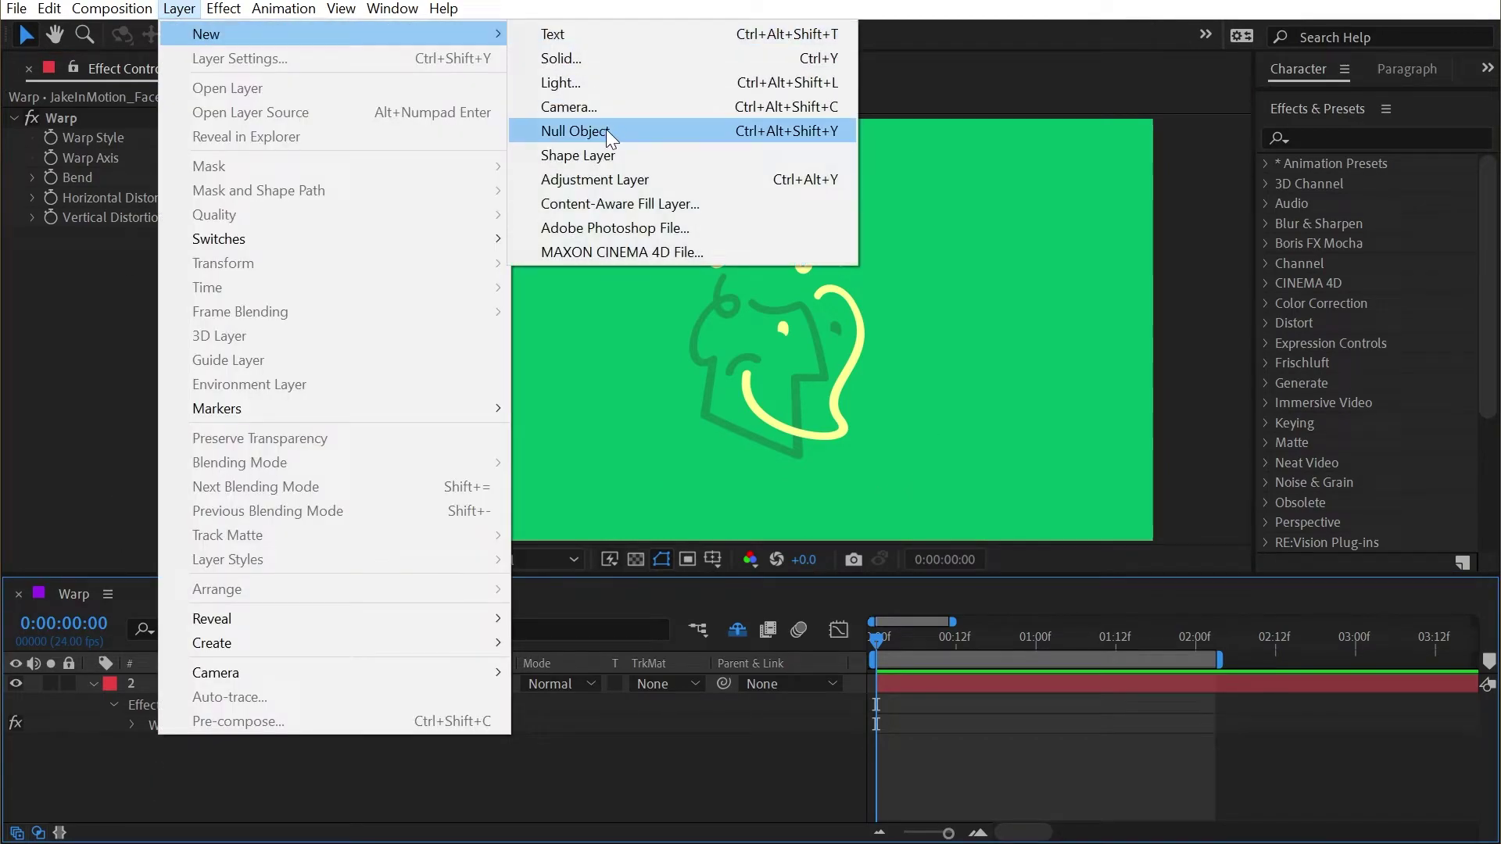
pyautogui.click(594, 58)
pyautogui.click(534, 268)
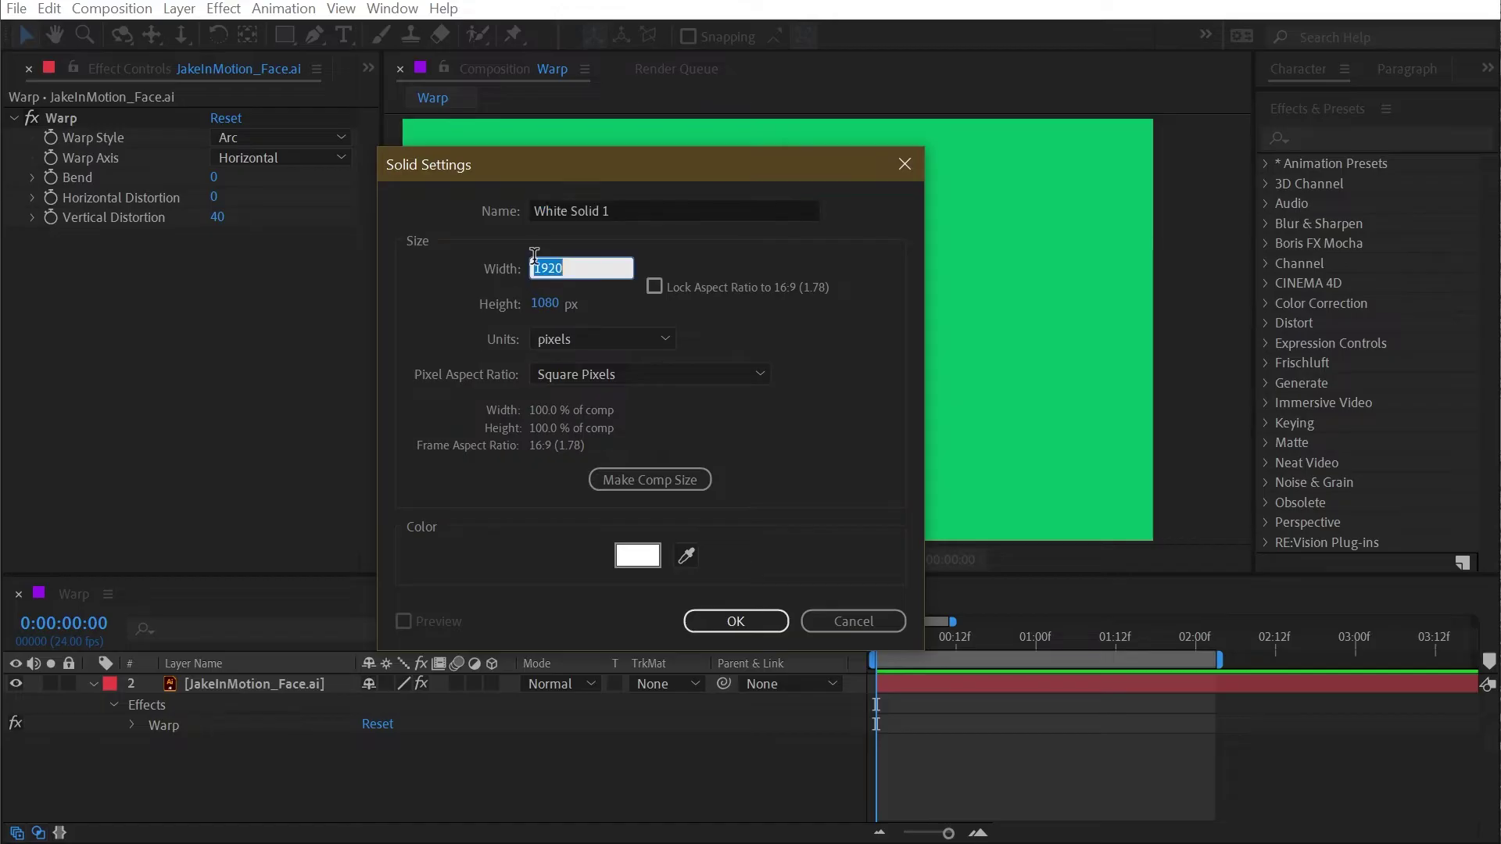
pyautogui.write('500')
pyautogui.press('Tab')
pyautogui.write('500')
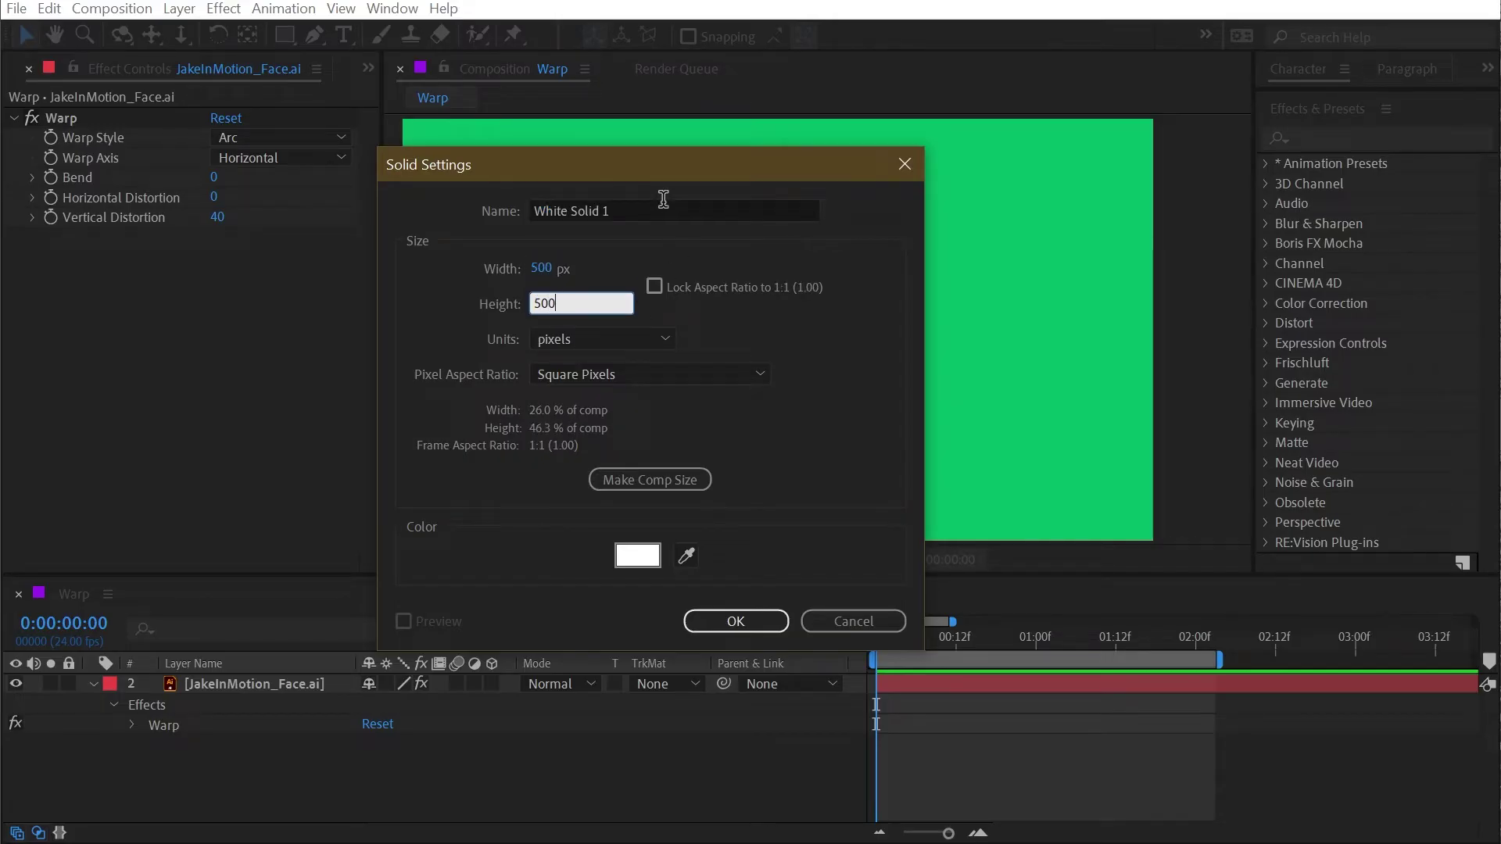
pyautogui.click(664, 210)
pyautogui.write('Grid')
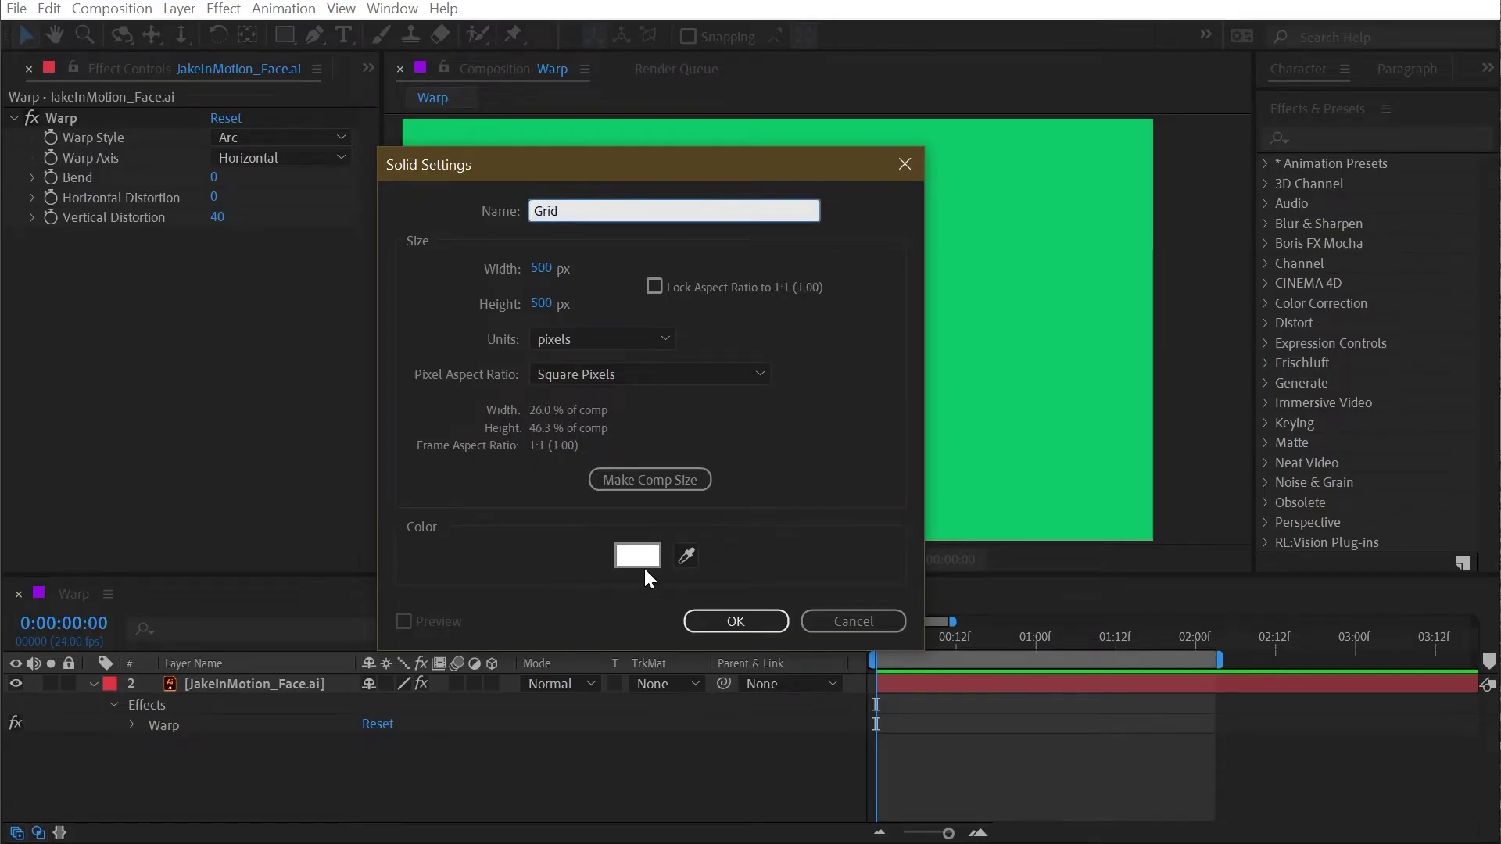
pyautogui.click(715, 622)
# Apply the Grid effect to the Grid solid, then search the effects for warp
pyautogui.click(1345, 139)
pyautogui.write('grid')
pyautogui.doubleClick(1334, 307)
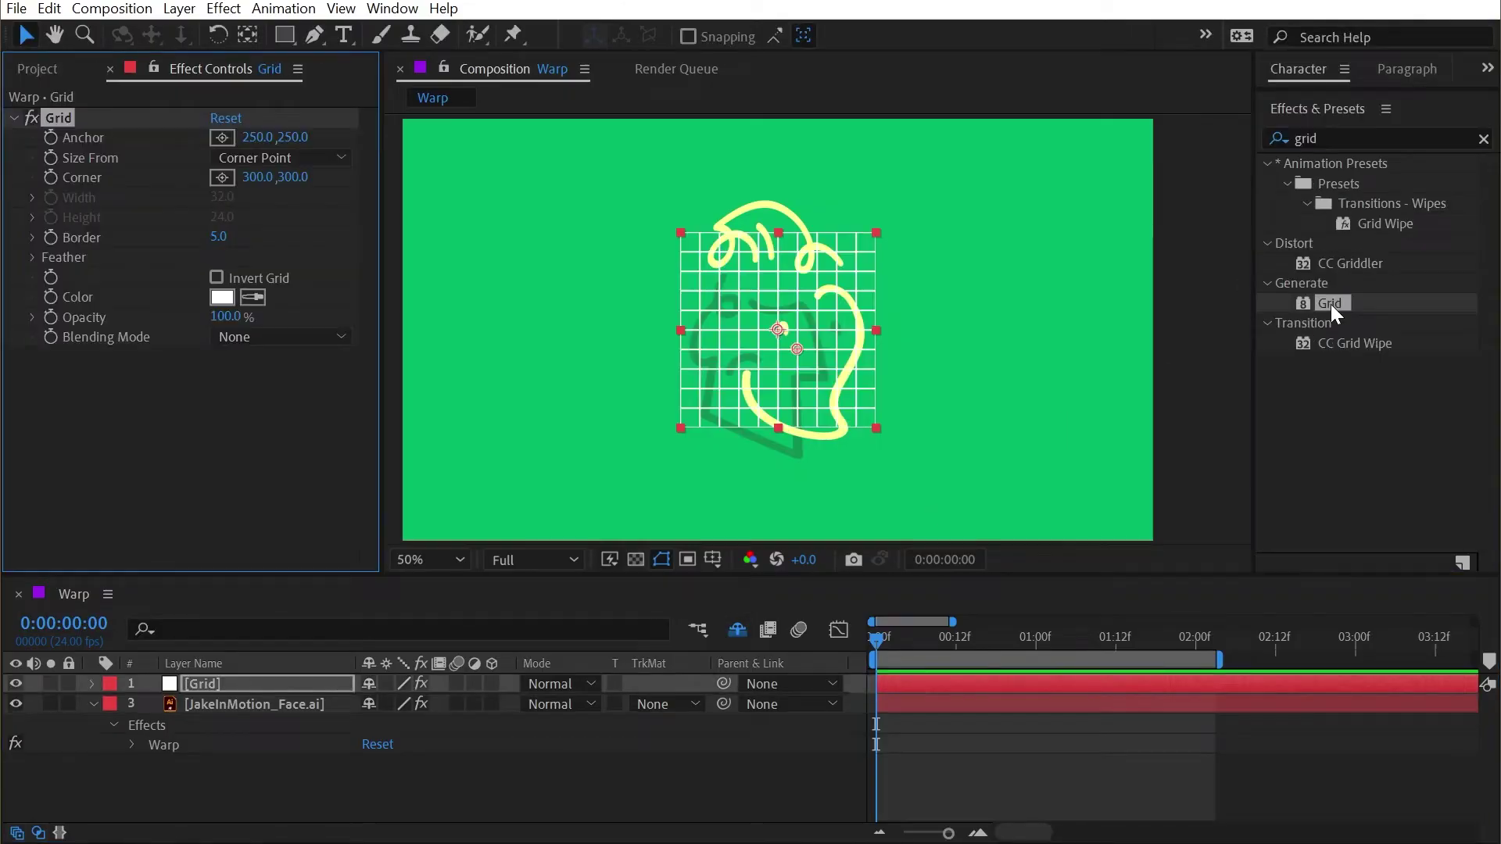
pyautogui.click(16, 704)
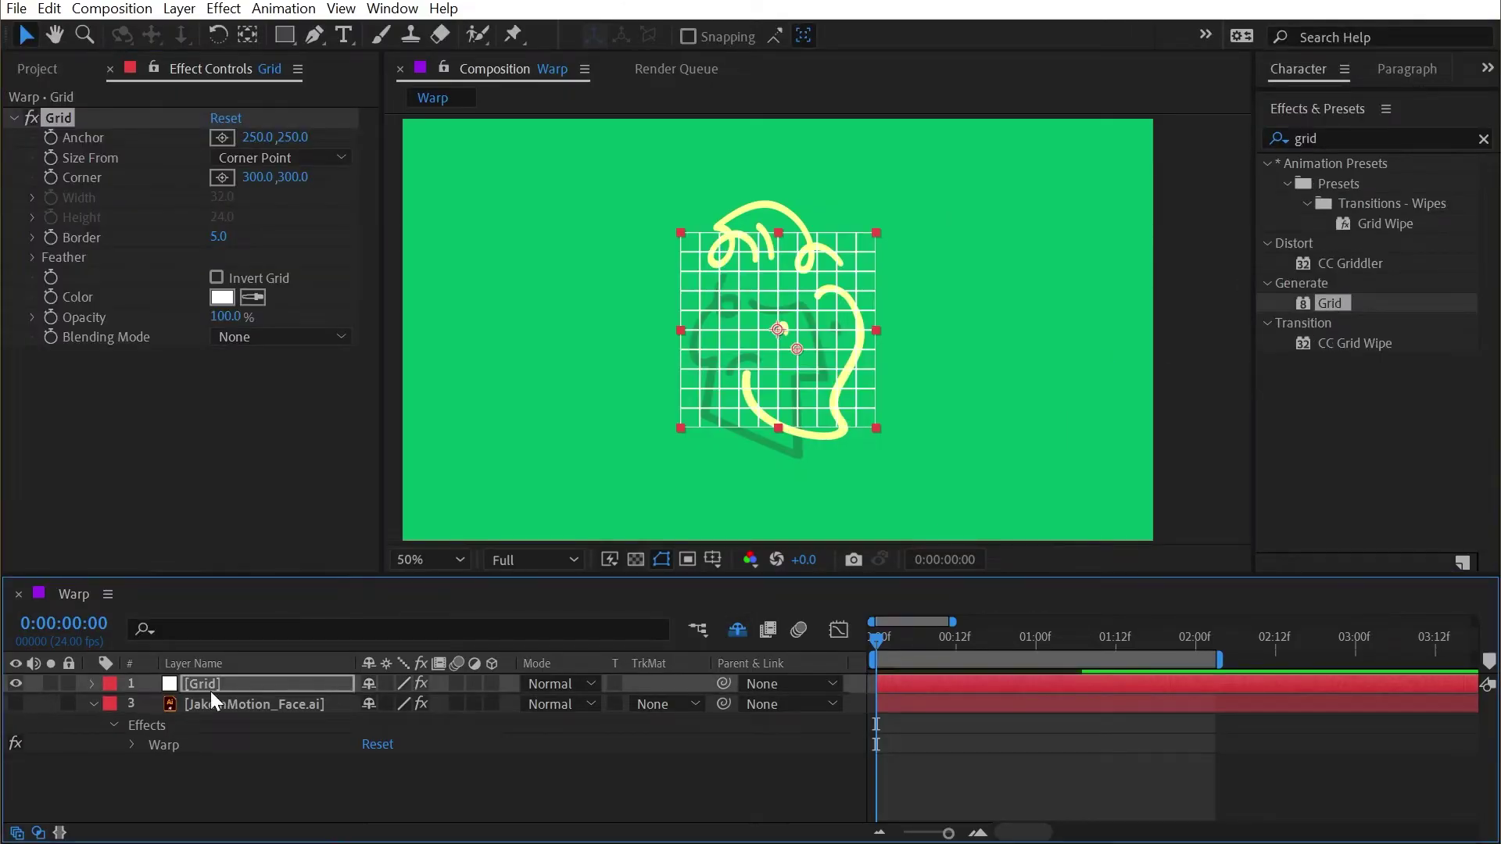
pyautogui.click(1336, 139)
pyautogui.write('warp')
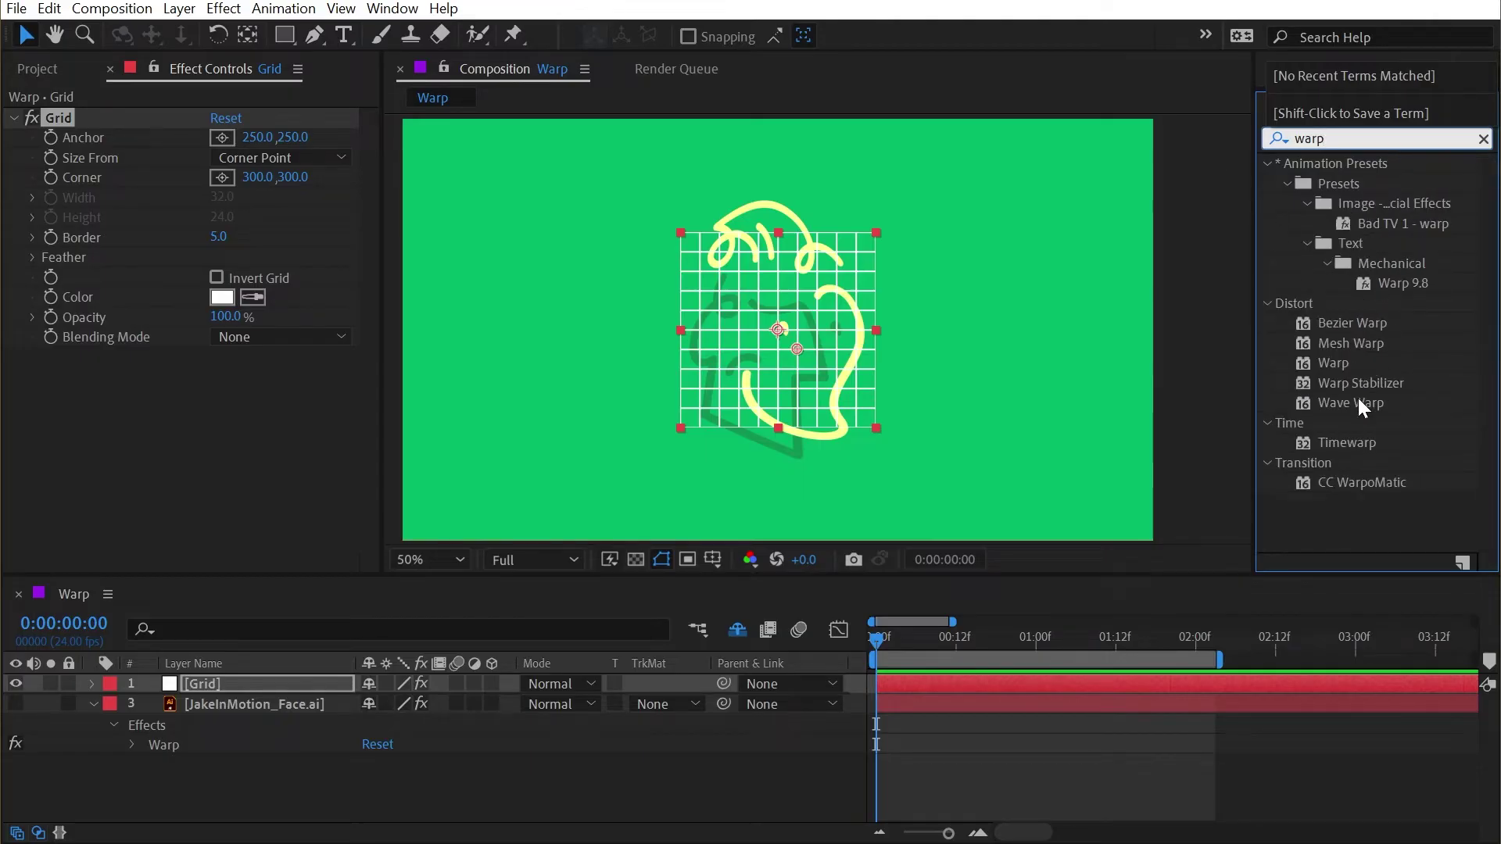
# Apply Warp to the Grid layer and try Arc Lower with a negative Bend
pyautogui.moveTo(1333, 362); pyautogui.dragTo(704, 390)
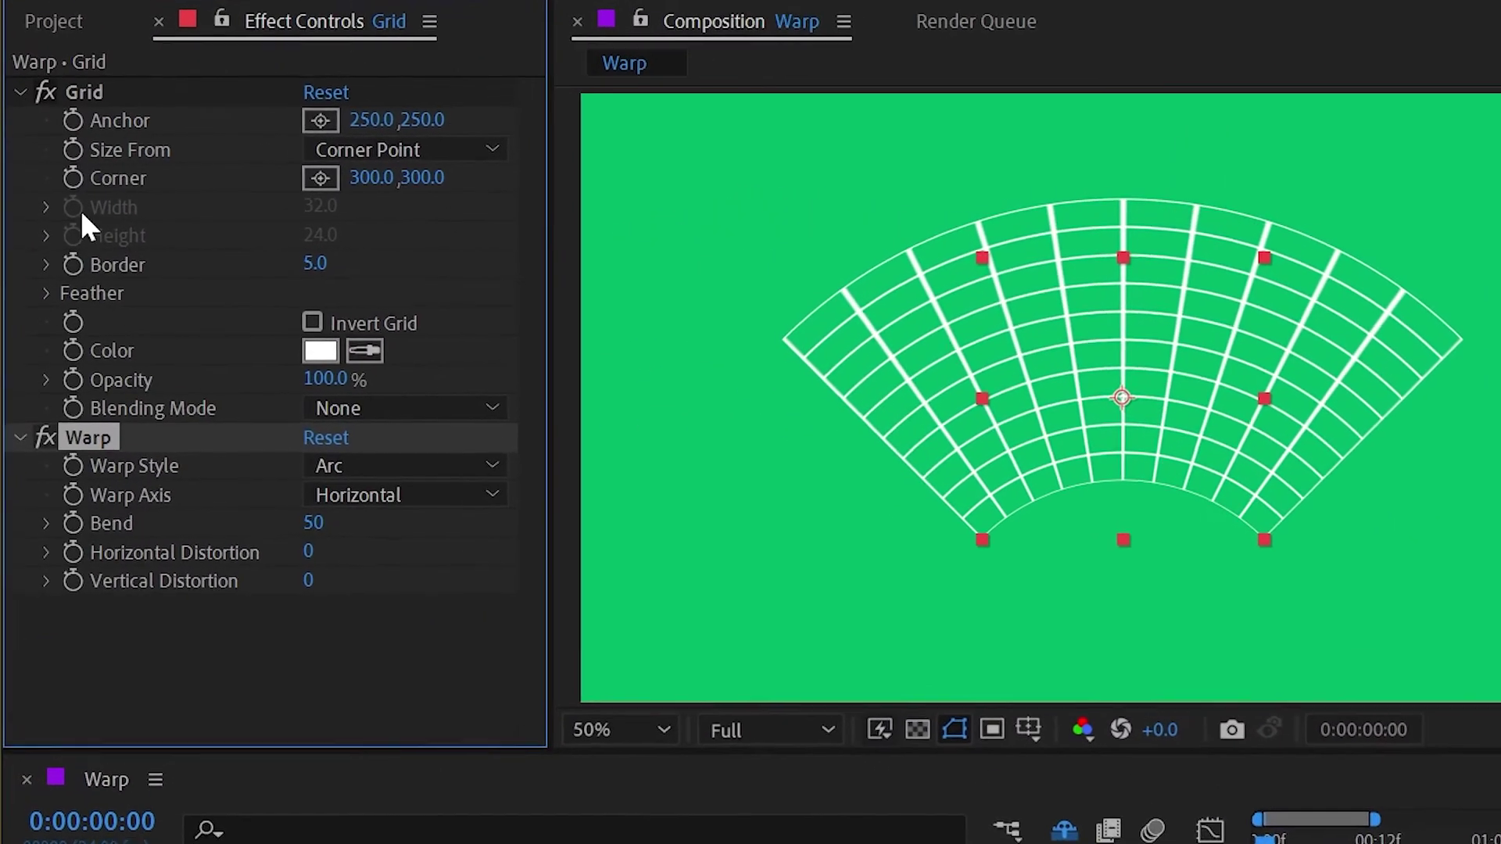
pyautogui.click(19, 93)
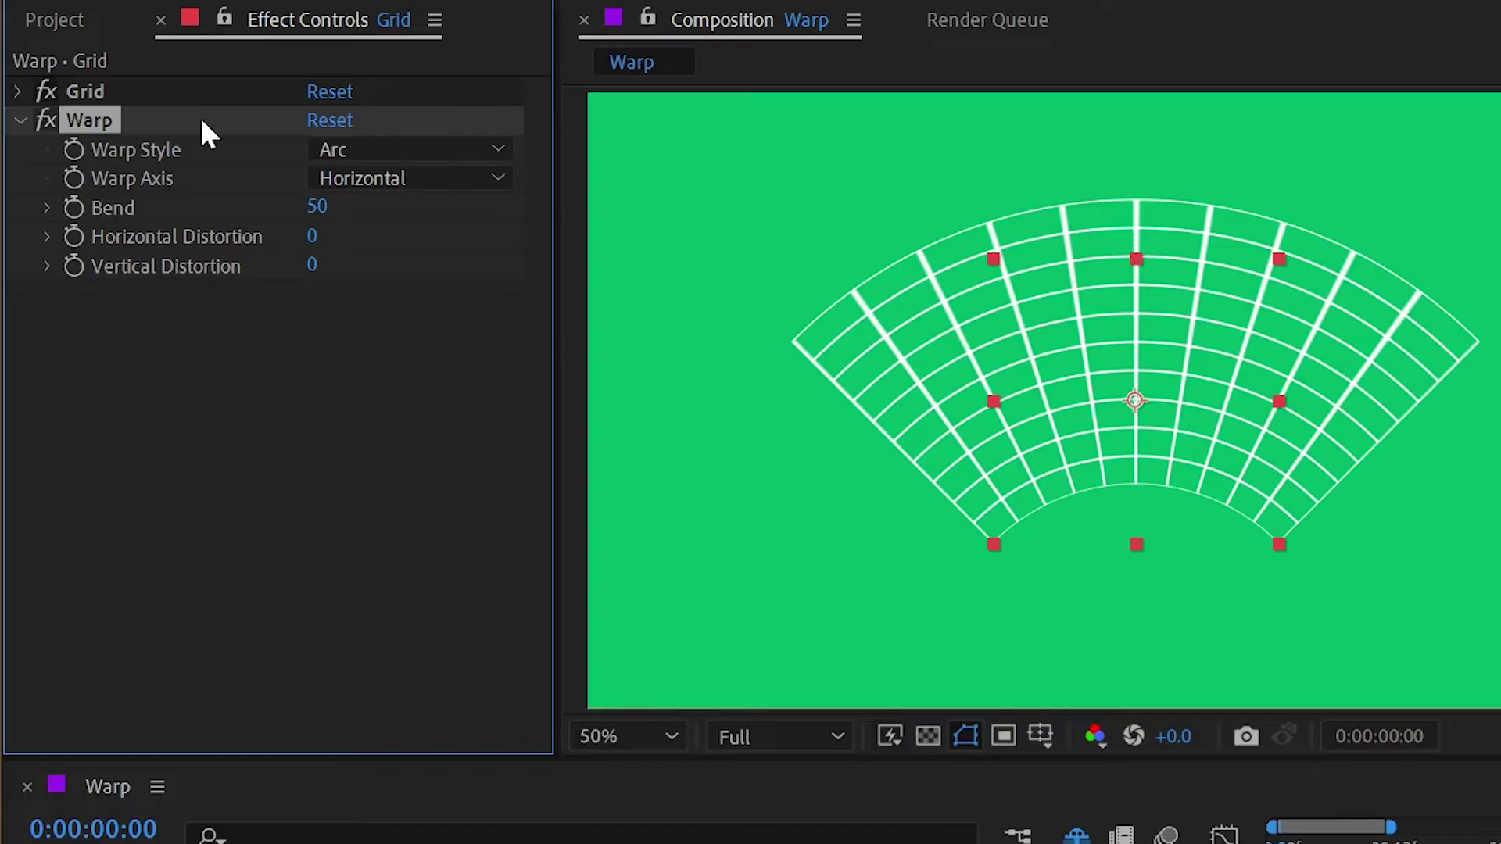
pyautogui.click(349, 150)
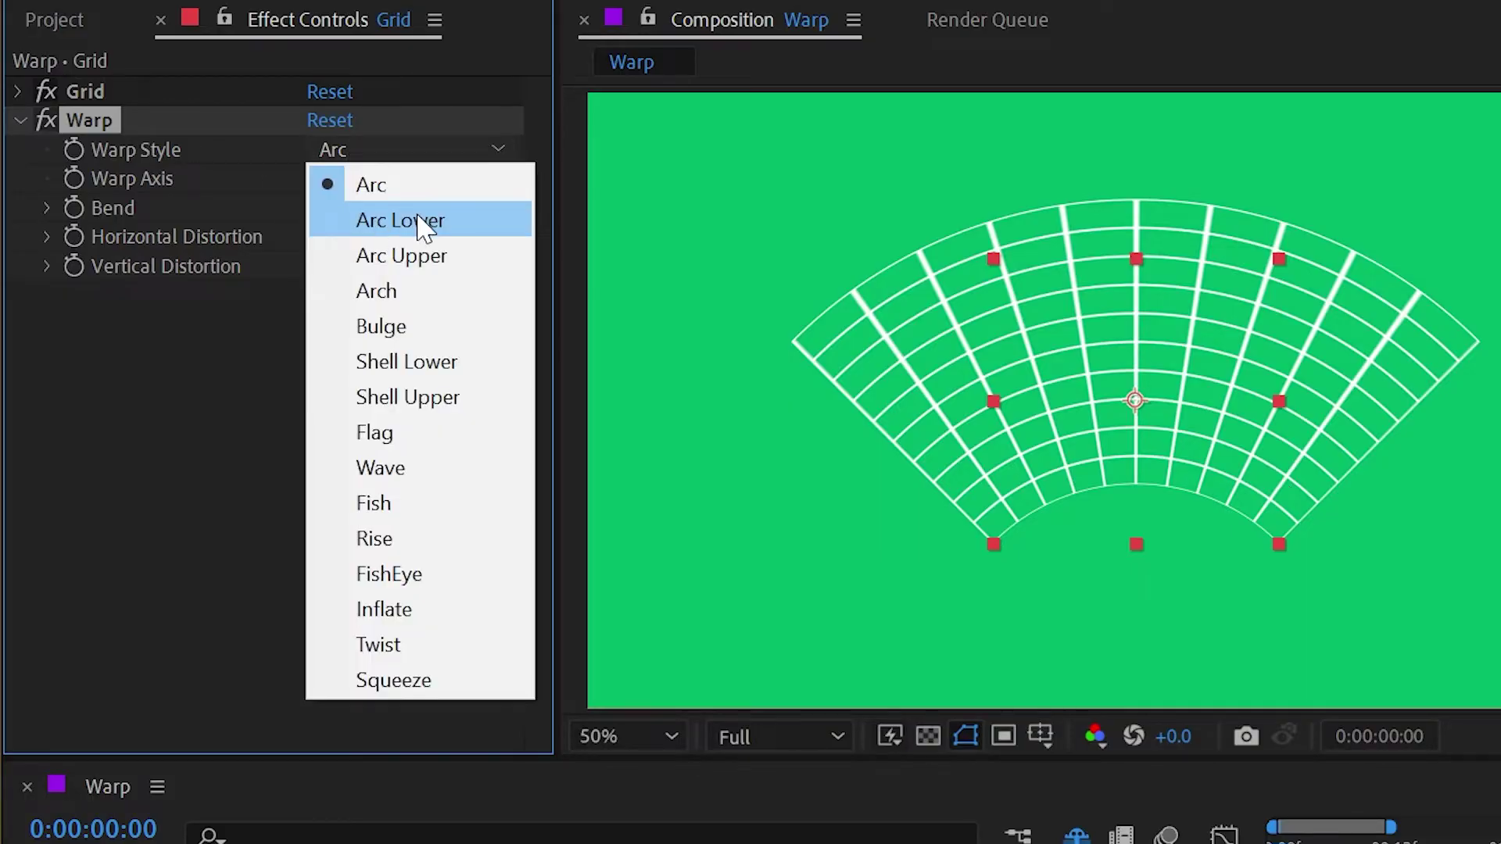
pyautogui.click(493, 222)
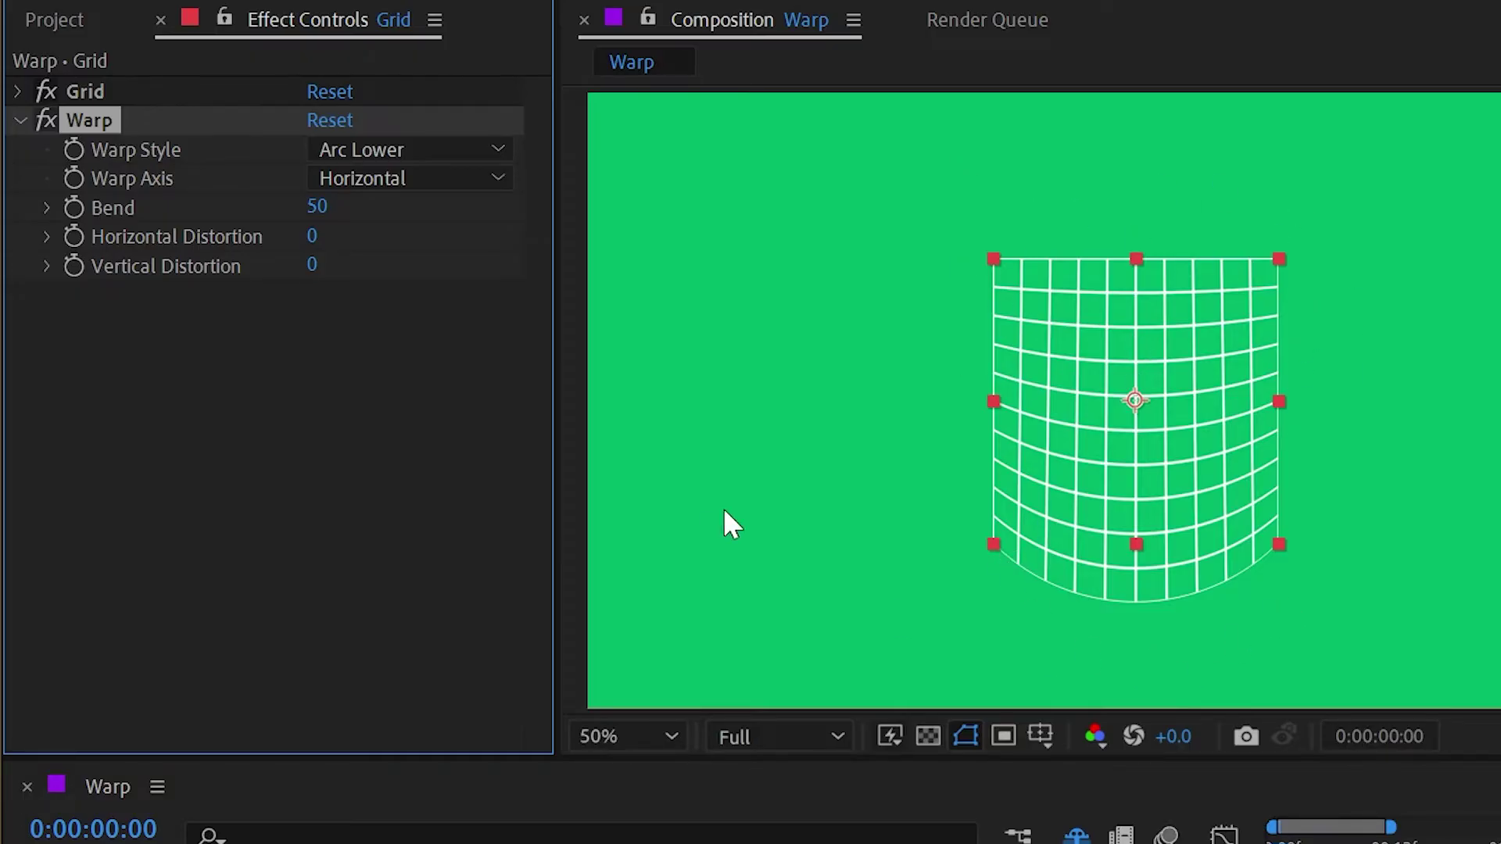
pyautogui.moveTo(317, 205); pyautogui.dragTo(389, 205)
# Try the Arc Upper warp style with varied Bend, then switch to Arch
pyautogui.click(406, 149)
pyautogui.click(437, 256)
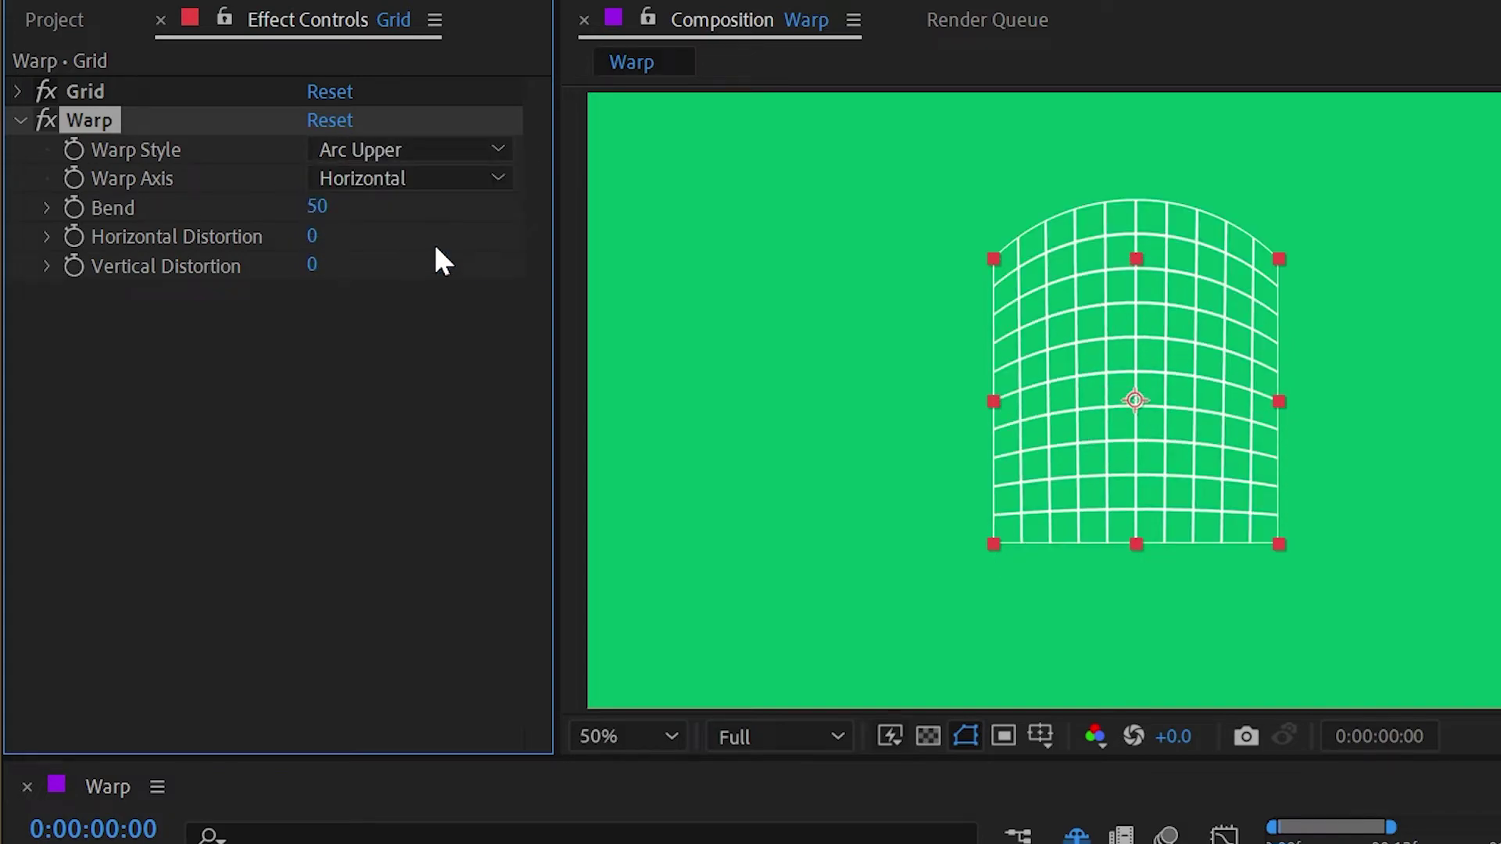
pyautogui.moveTo(312, 204); pyautogui.dragTo(336, 165)
pyautogui.click(399, 140)
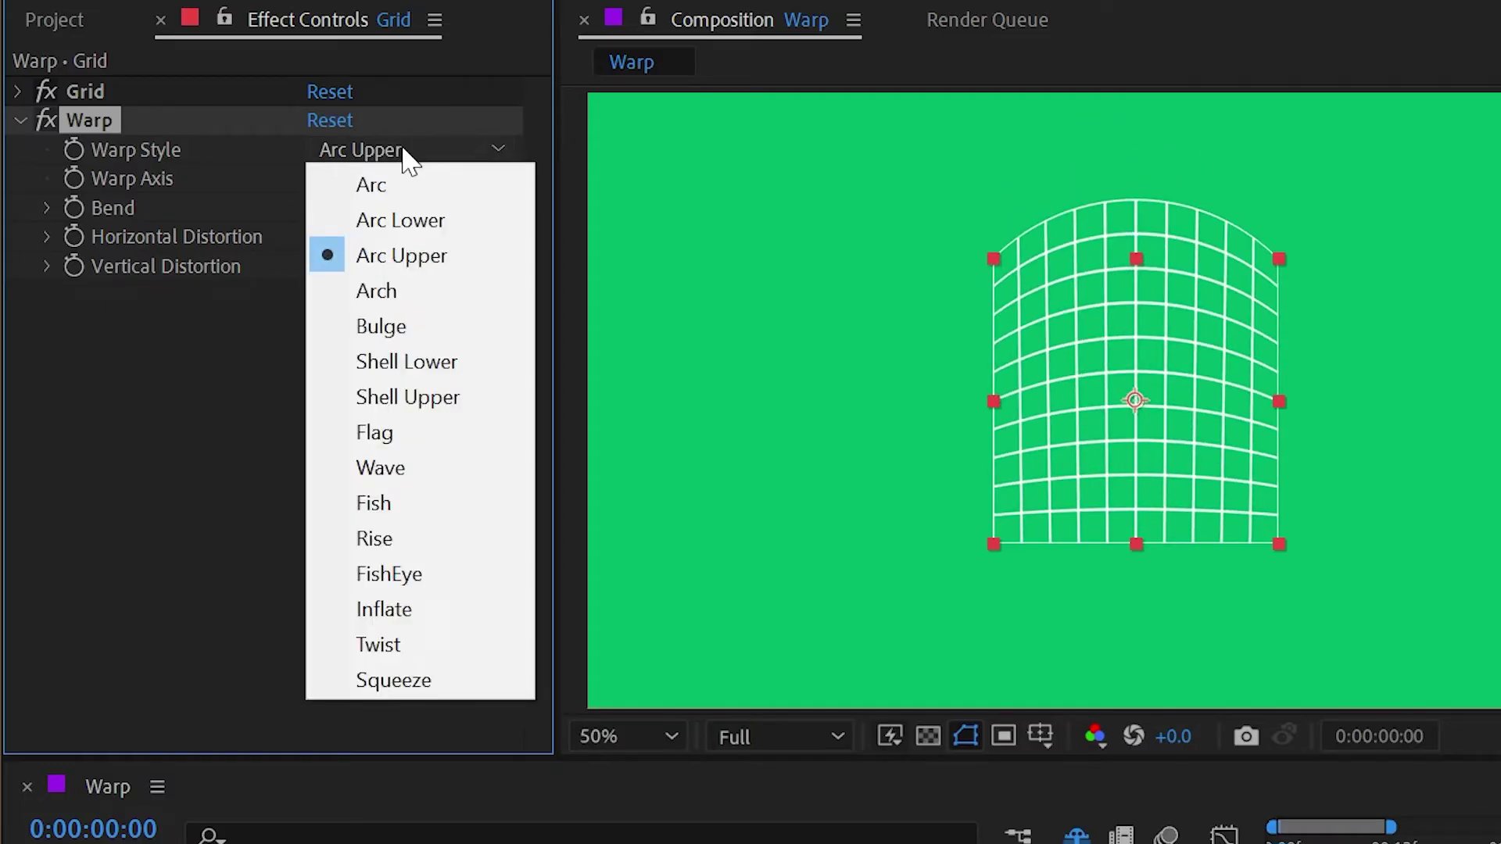
pyautogui.press('Down')
pyautogui.press('Return')
# Compare the Arc warp style, then return the grid to Arch
pyautogui.click(402, 150)
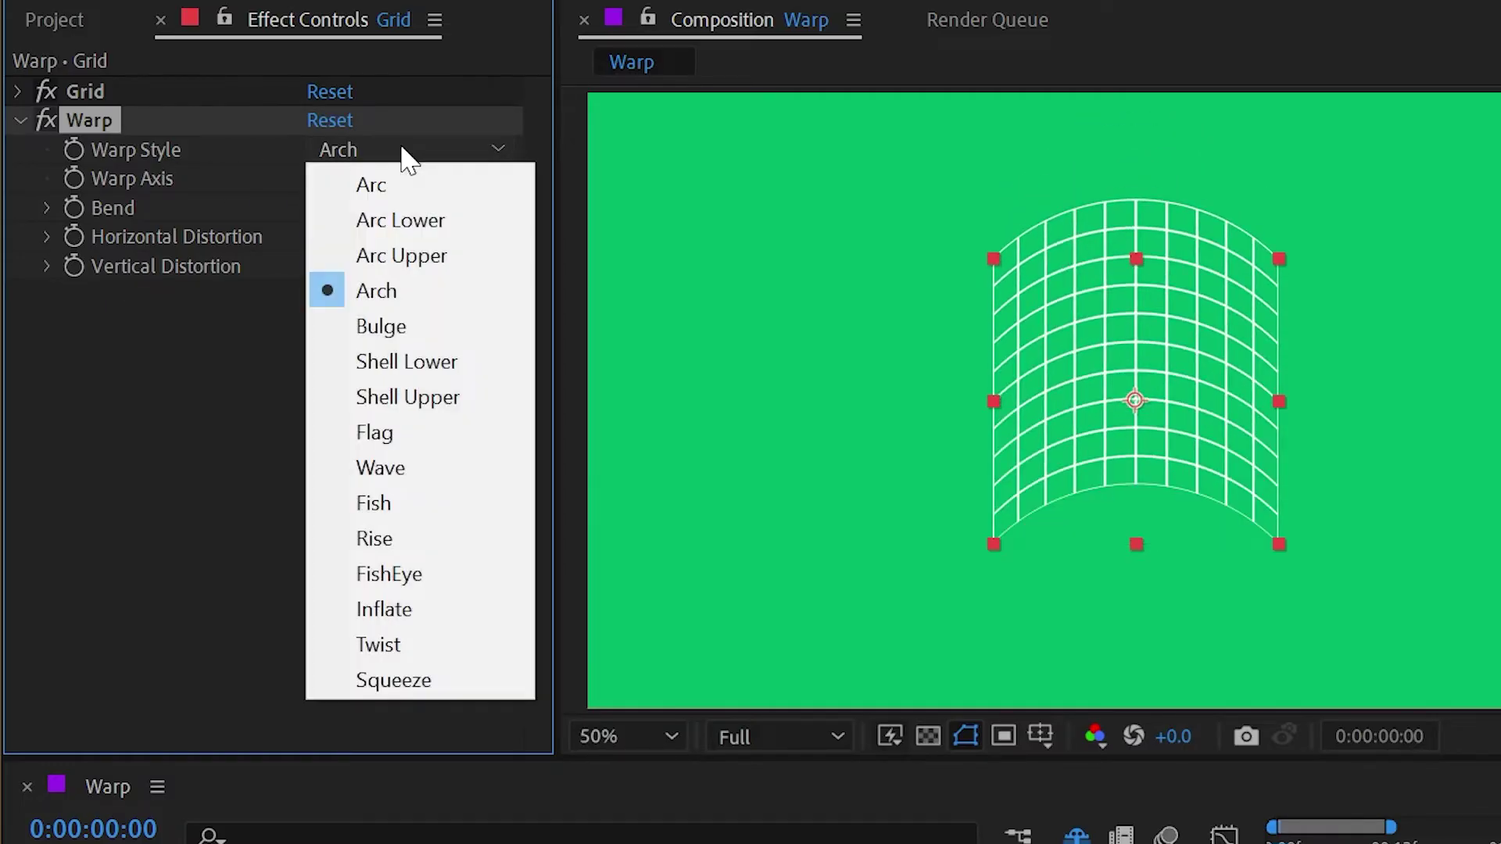
pyautogui.click(409, 185)
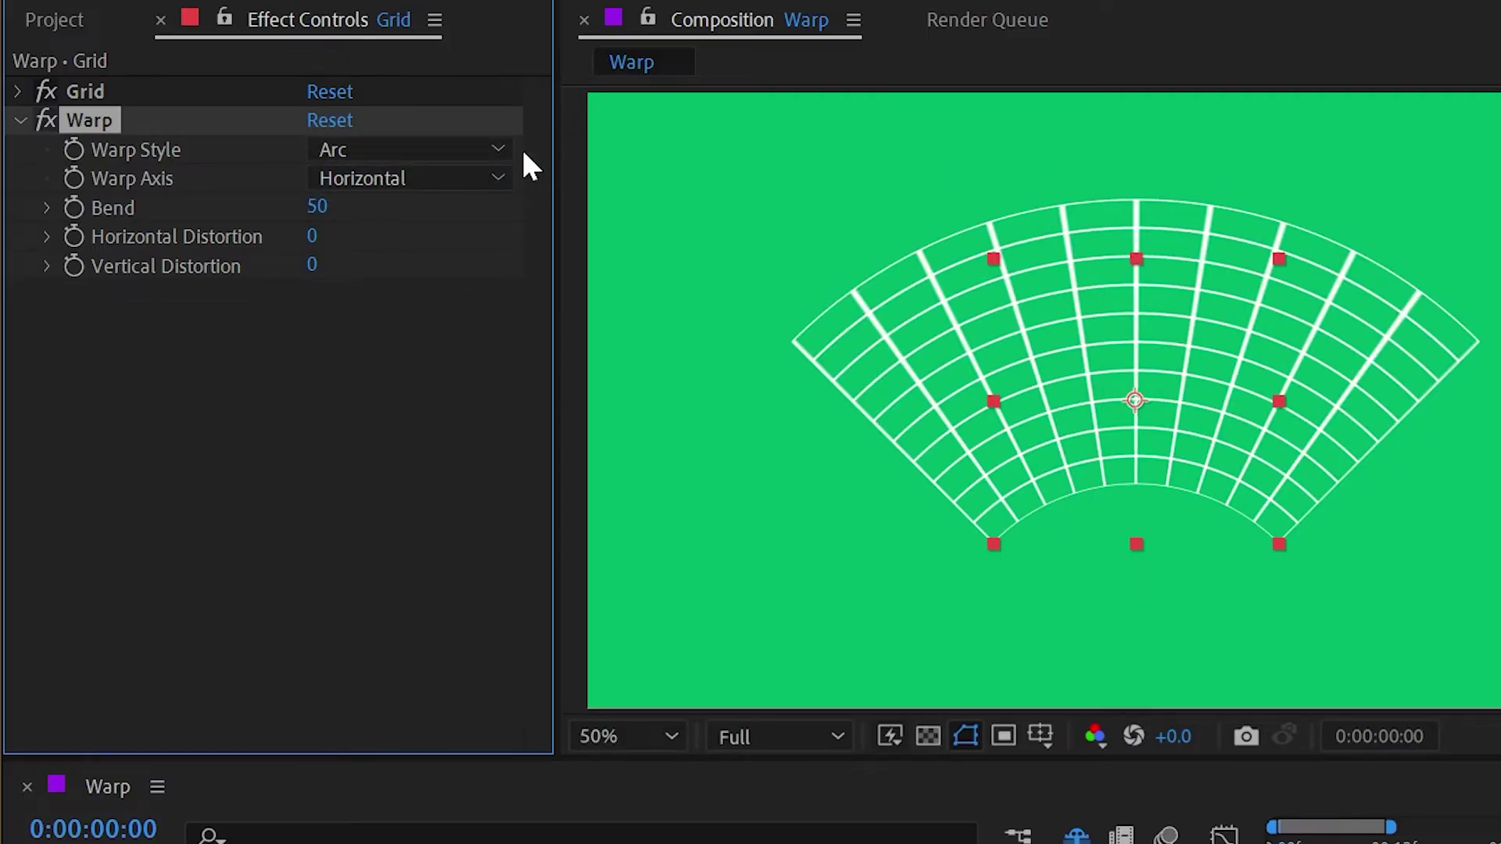
pyautogui.click(493, 149)
pyautogui.click(459, 288)
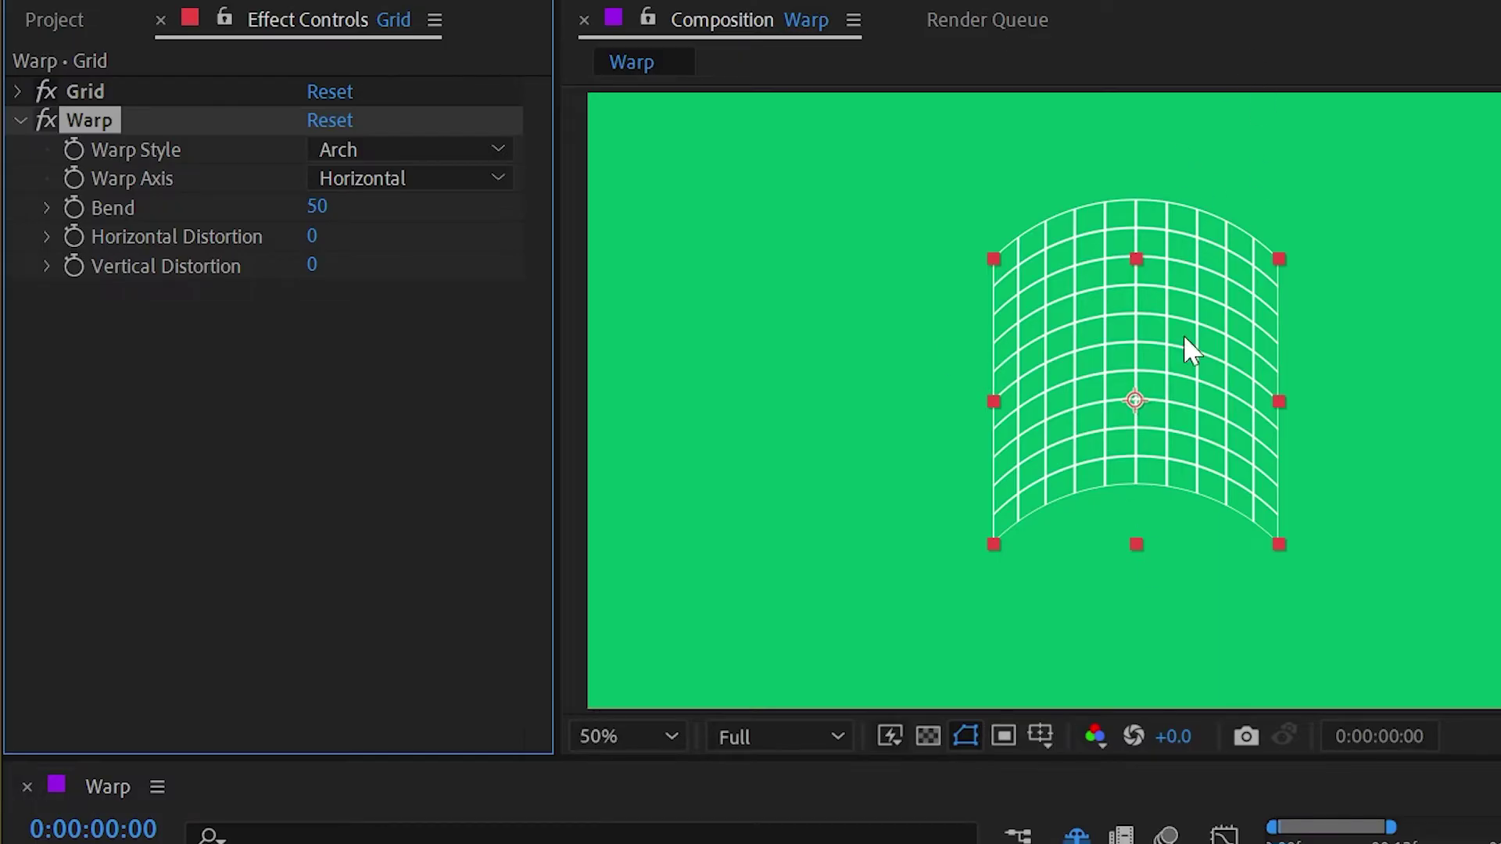
pyautogui.click(346, 157)
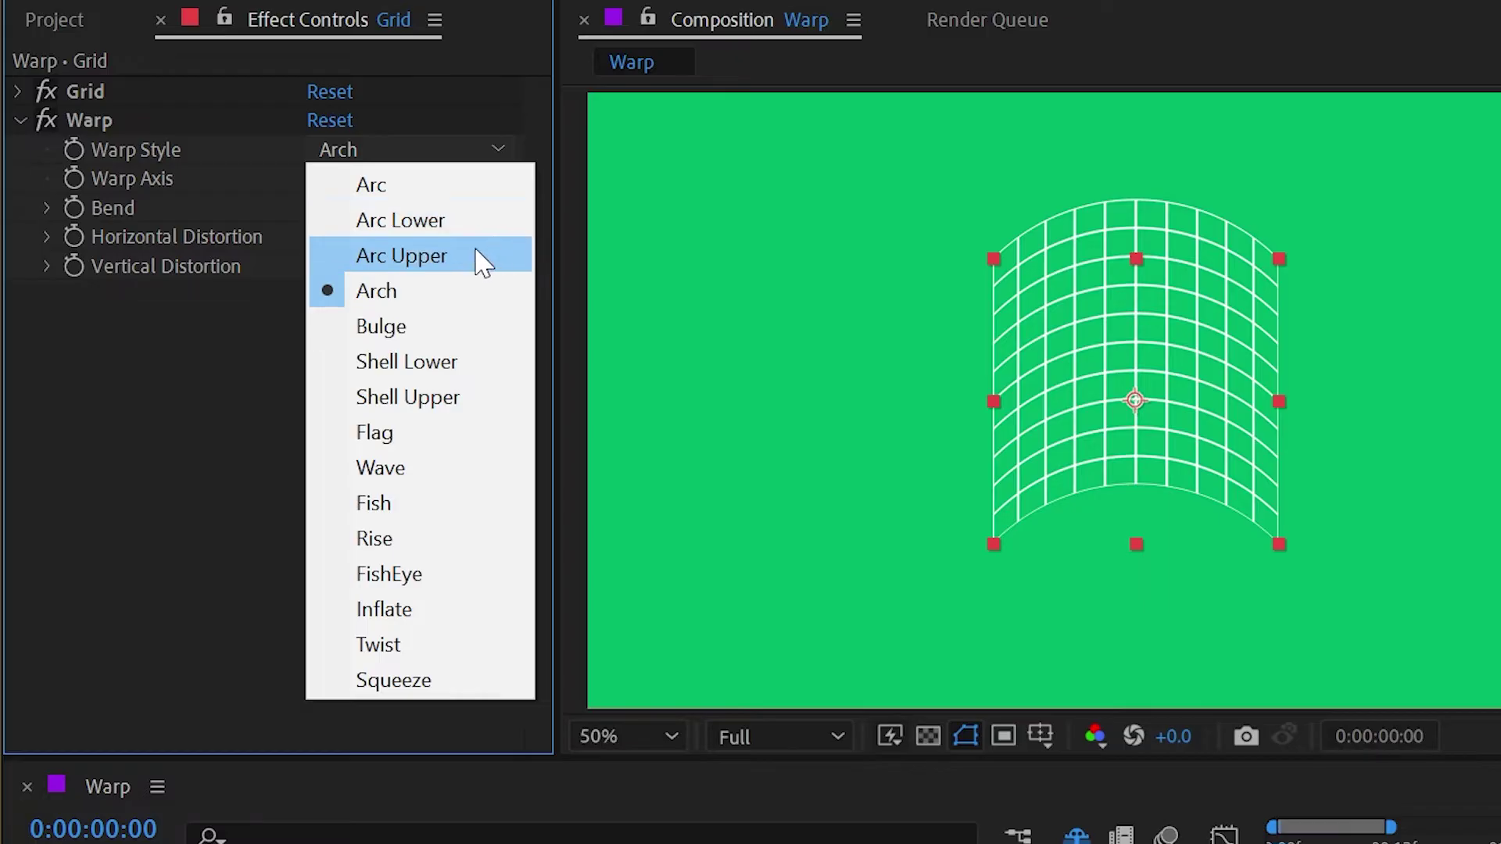
# Warp the grid with Bulge at Bend 57, comparing Vertical and Horizontal axes
pyautogui.click(442, 327)
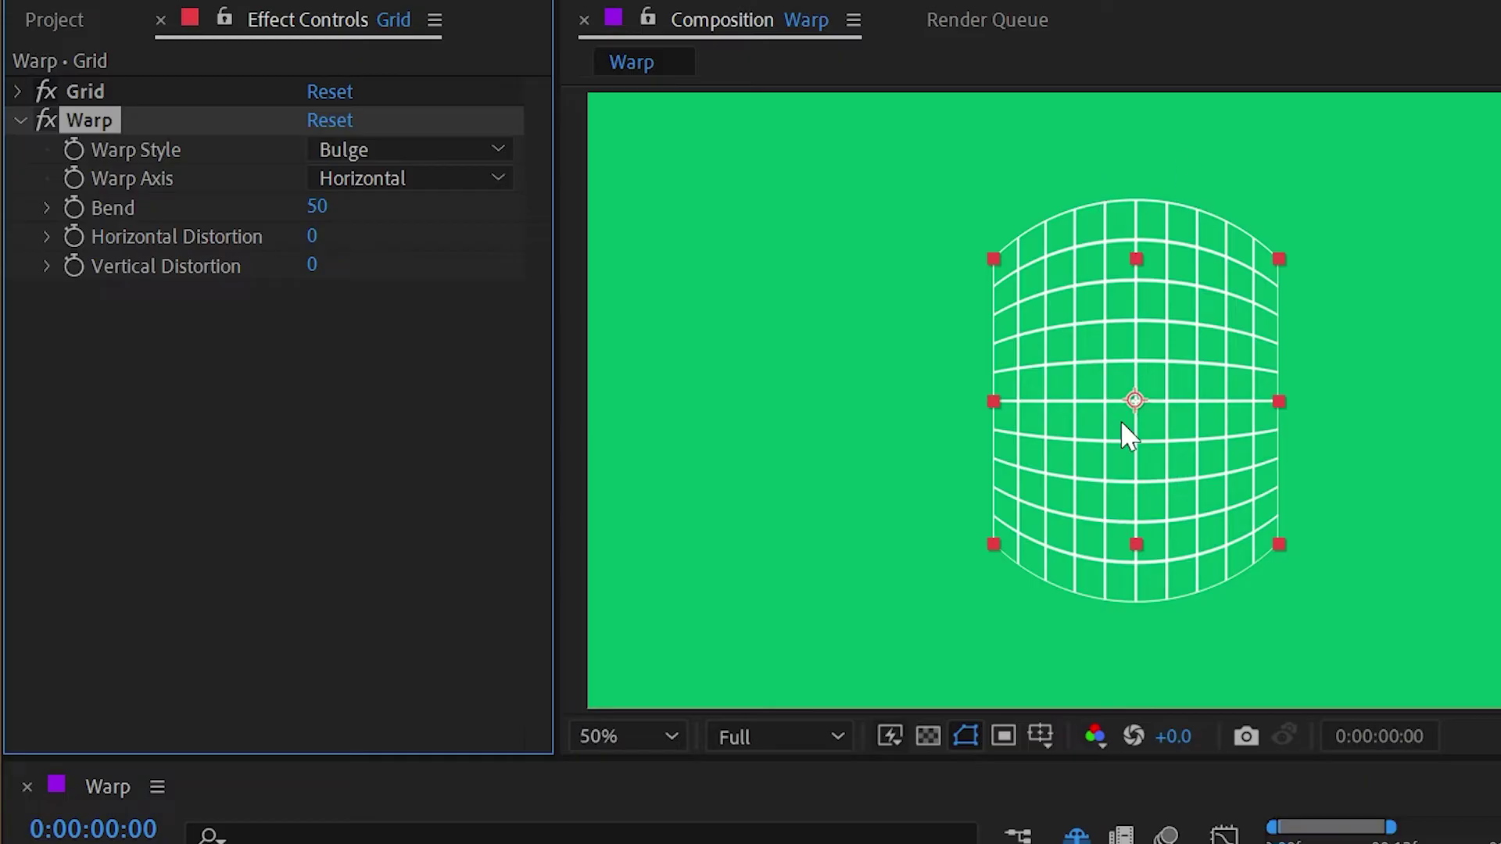
pyautogui.moveTo(317, 206); pyautogui.dragTo(299, 177)
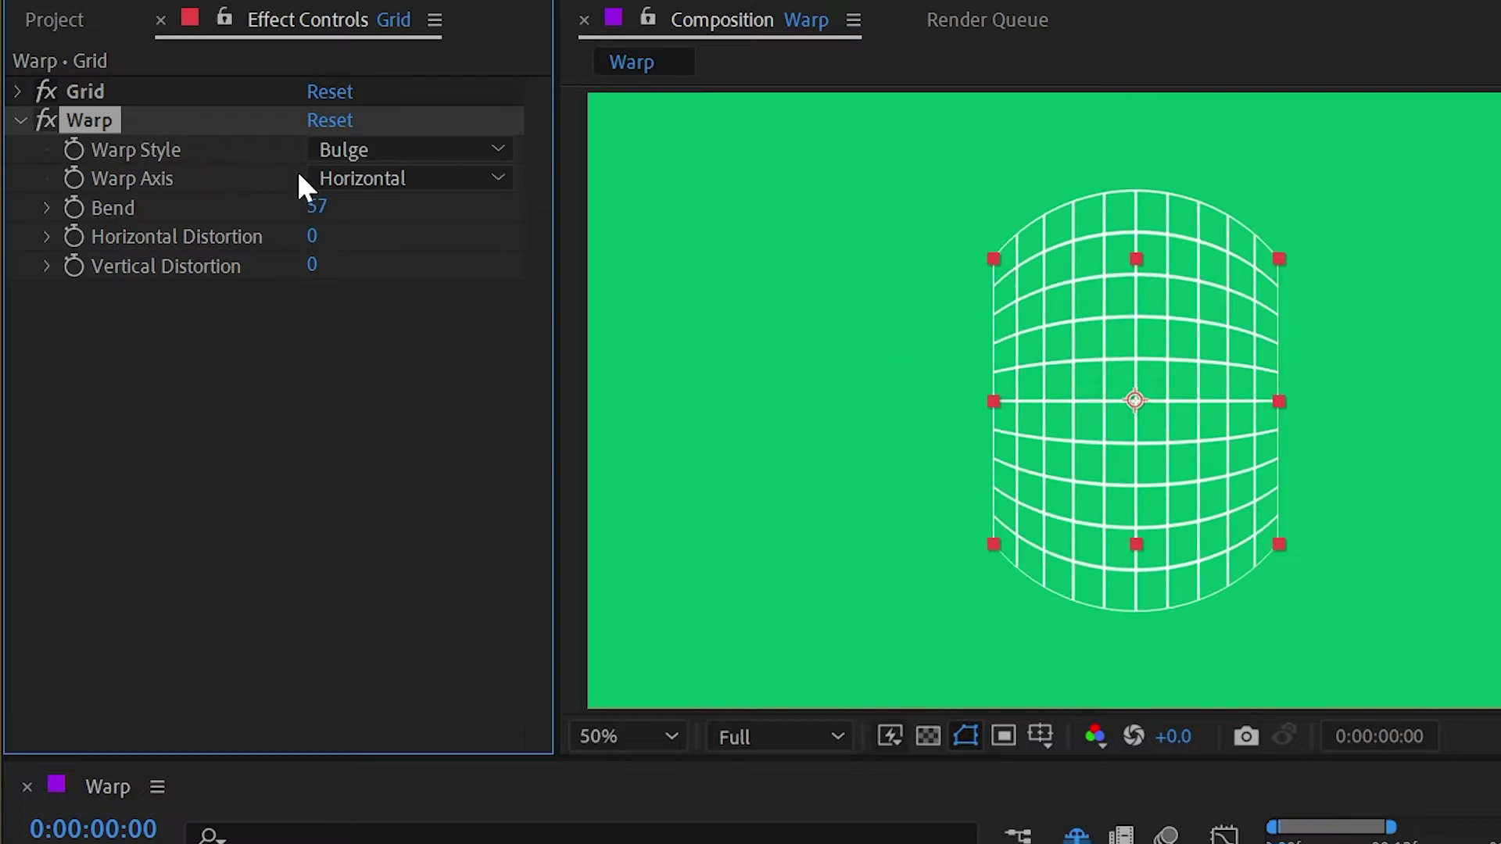
pyautogui.click(355, 182)
pyautogui.click(402, 249)
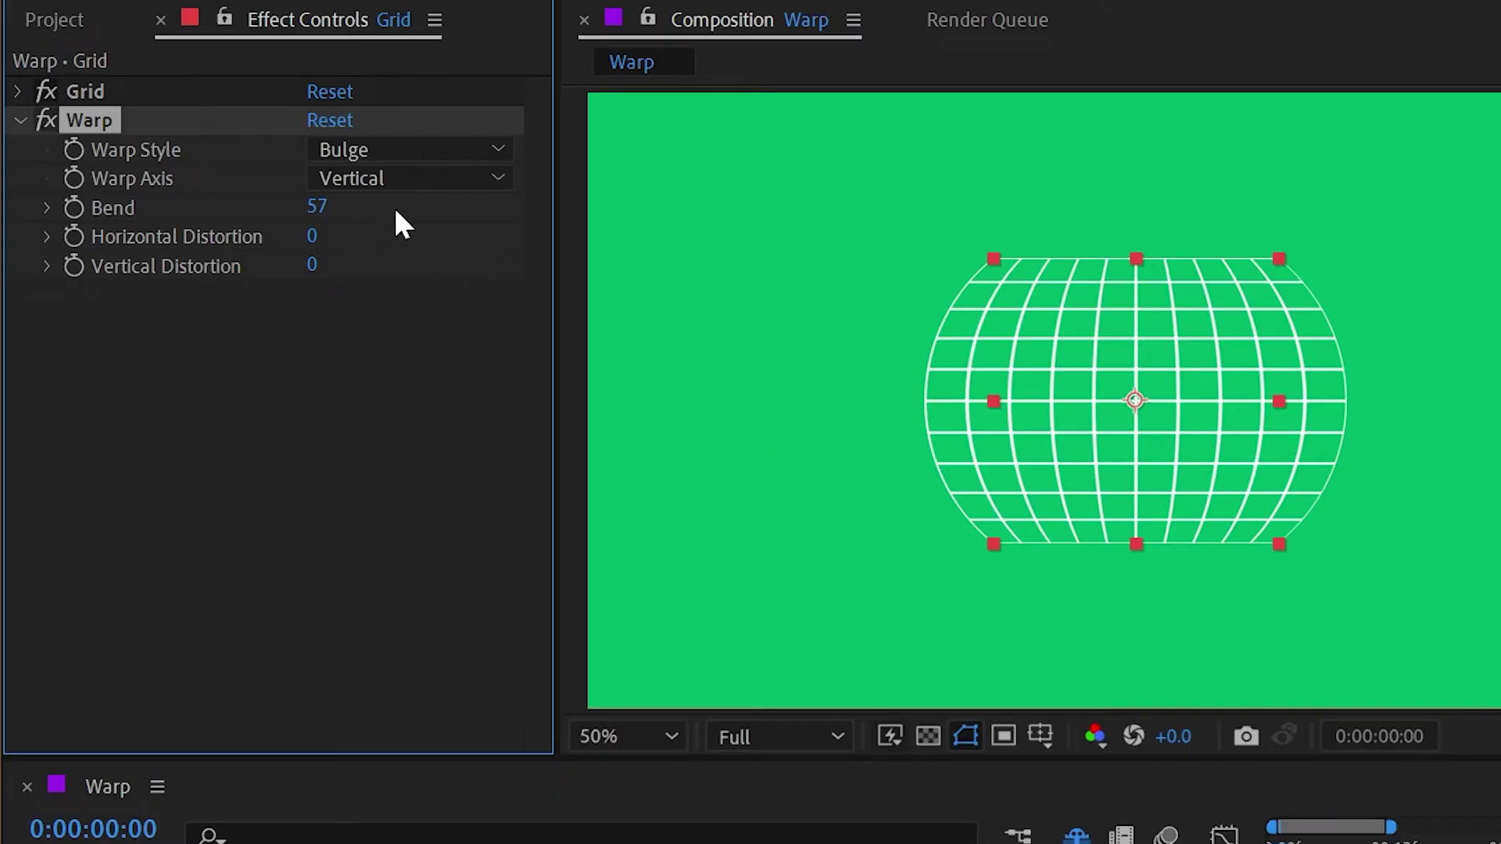
pyautogui.click(396, 179)
pyautogui.click(376, 212)
# Try Shell Lower with a lowered Bend, then switch the style to Shell Upper
pyautogui.click(386, 148)
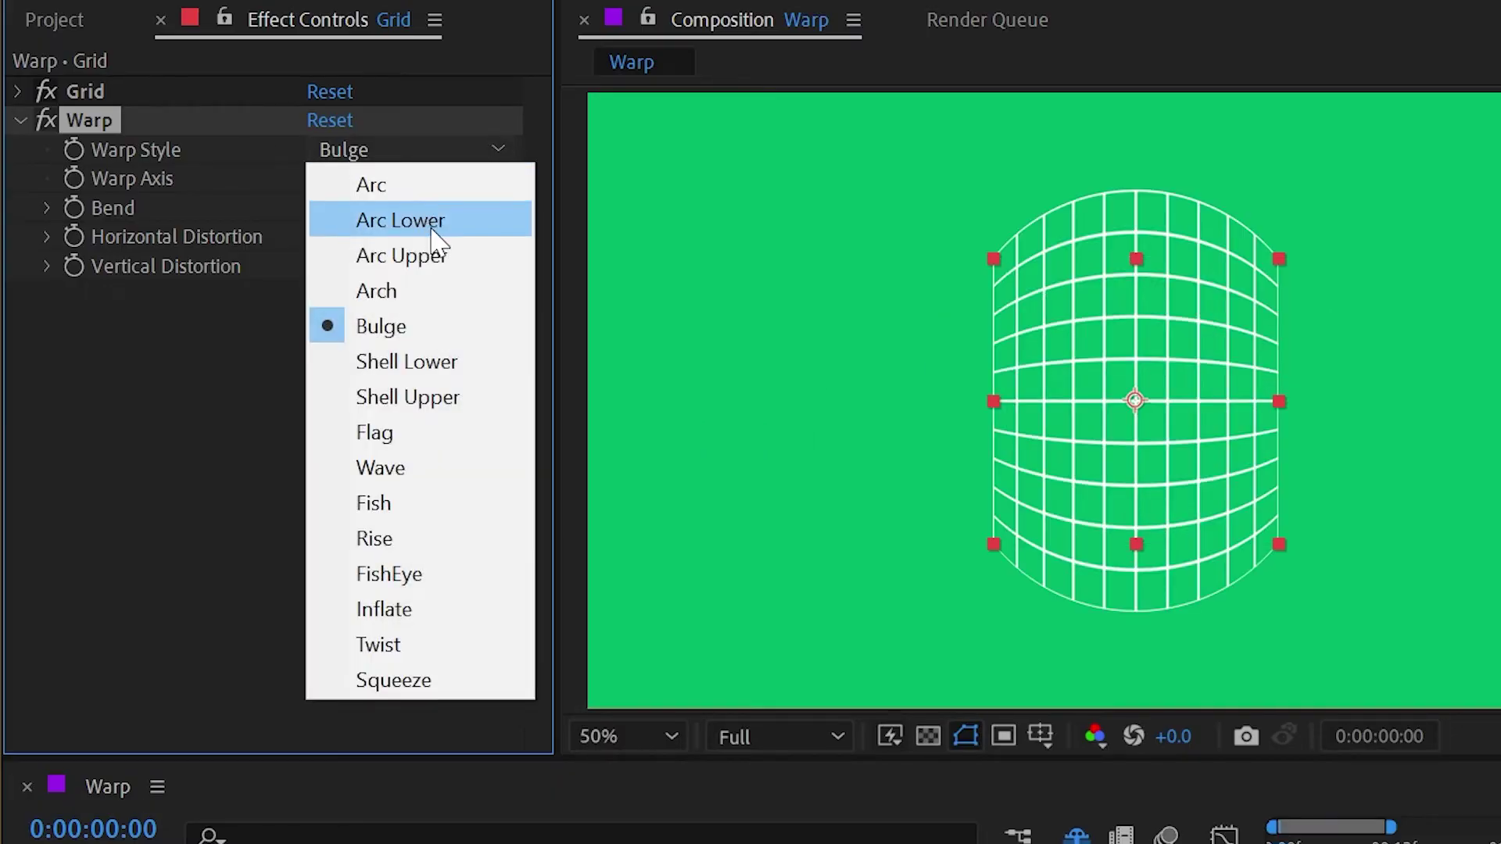
pyautogui.click(443, 362)
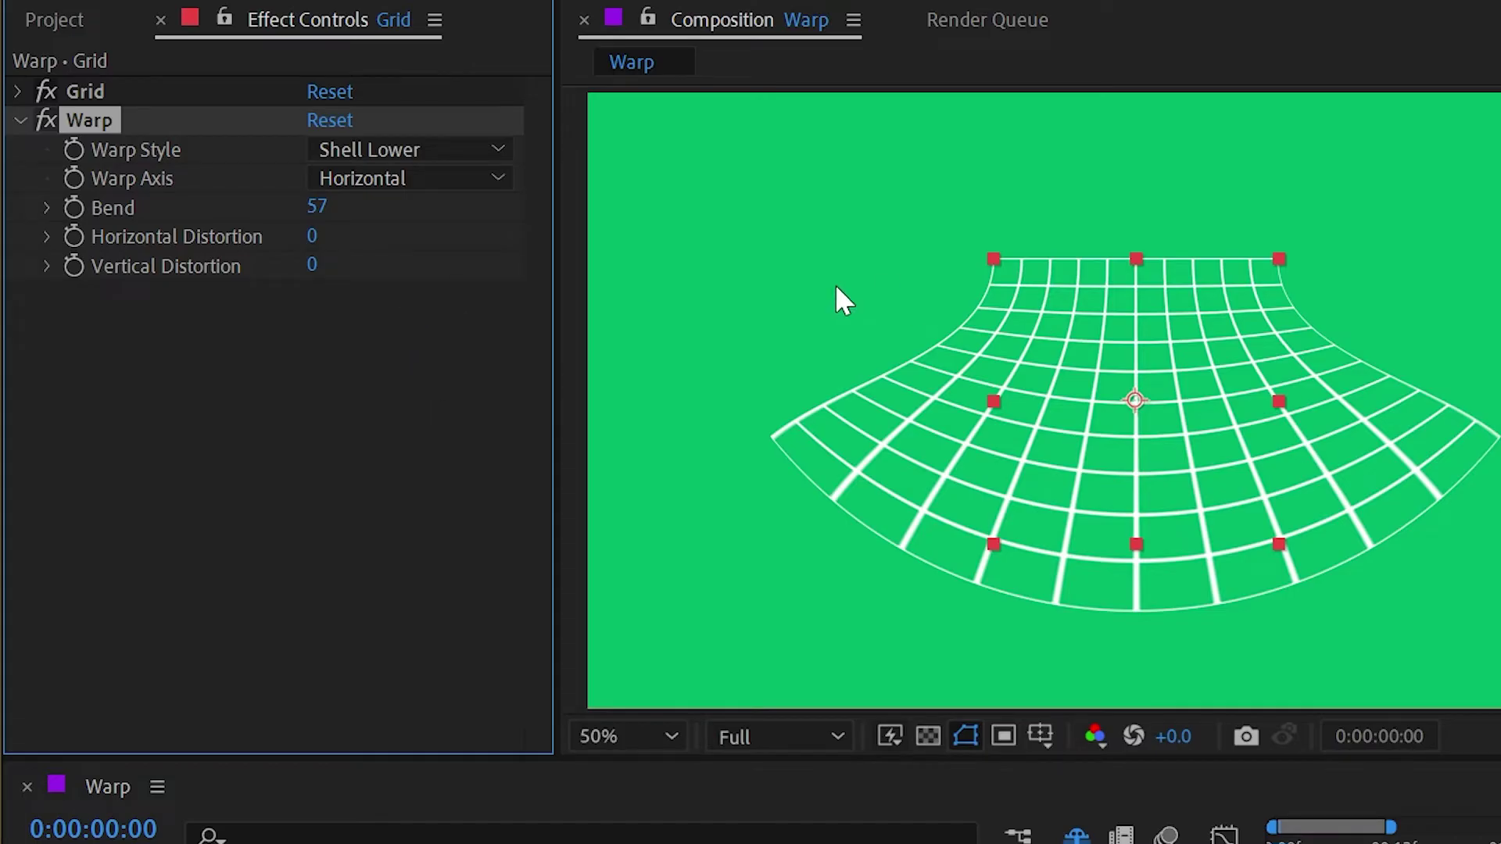
pyautogui.moveTo(332, 213); pyautogui.dragTo(281, 179)
pyautogui.click(372, 150)
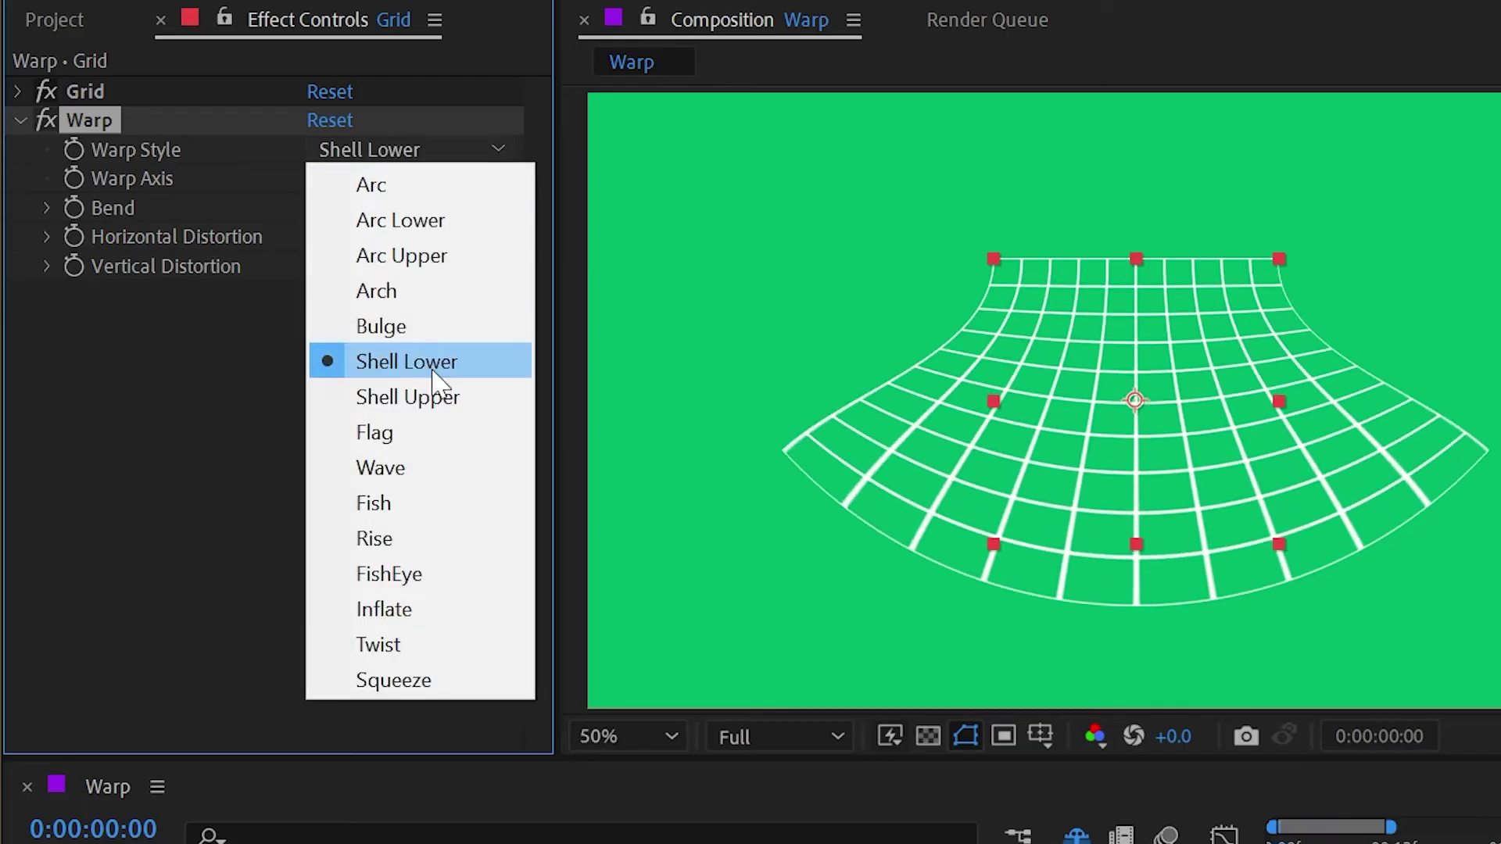
pyautogui.click(433, 387)
# Warp the grid with Flag at Bend 13 and preview the composition
pyautogui.click(399, 153)
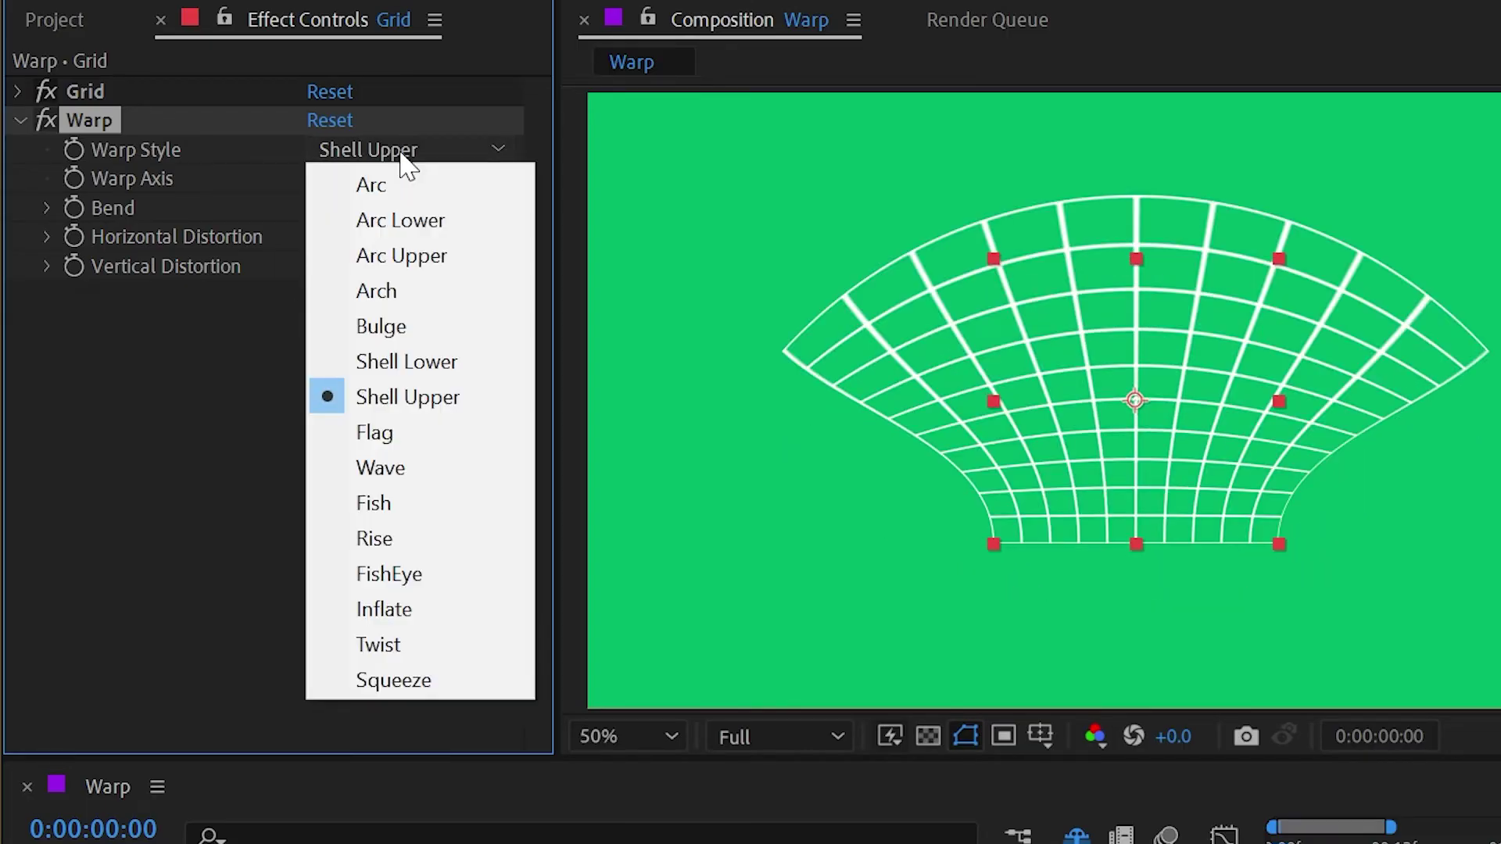
pyautogui.click(452, 432)
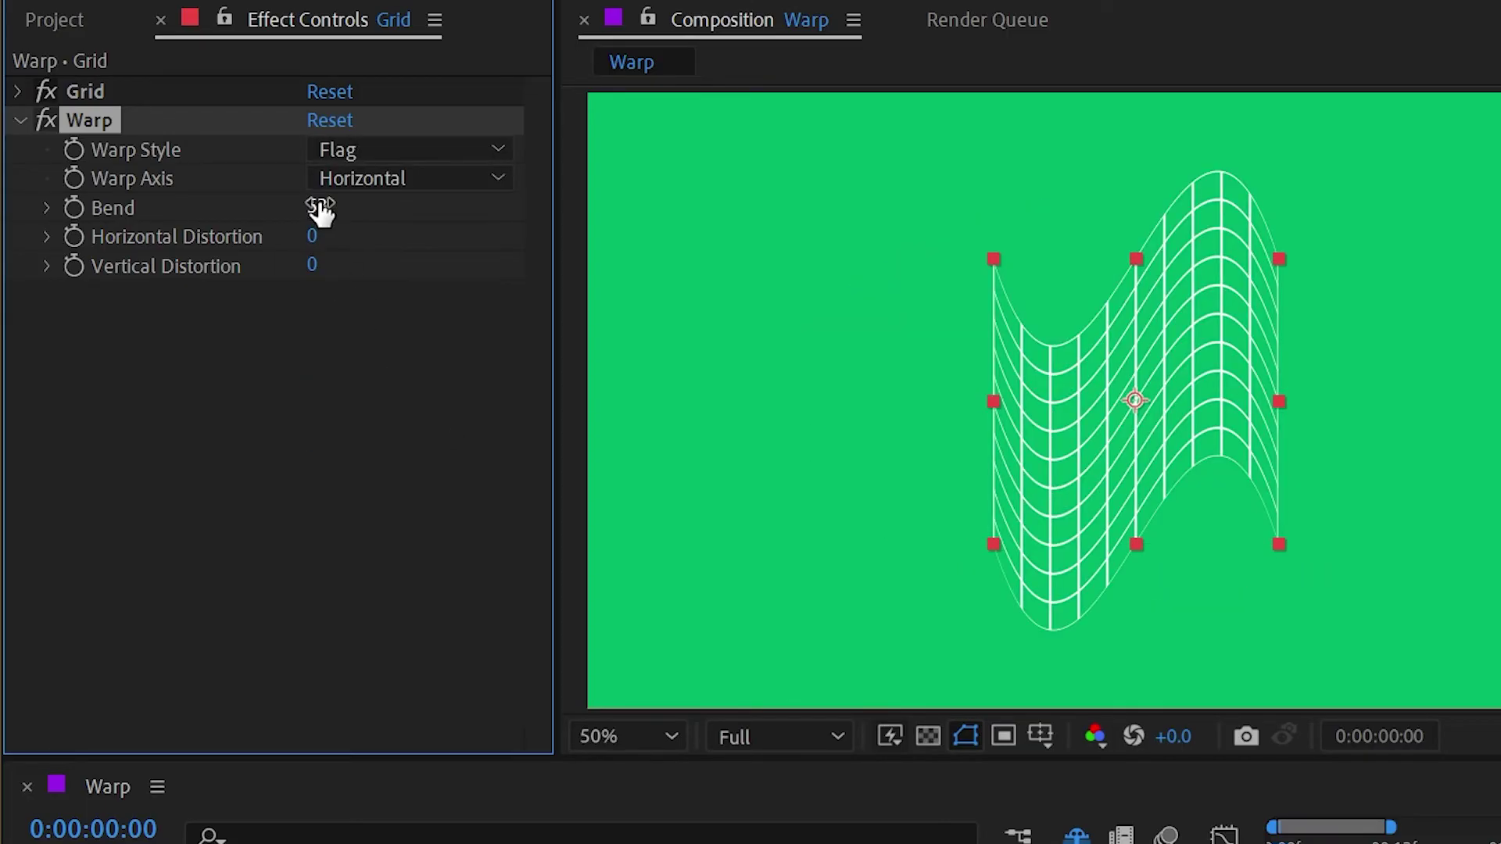
pyautogui.moveTo(320, 209); pyautogui.dragTo(243, 196)
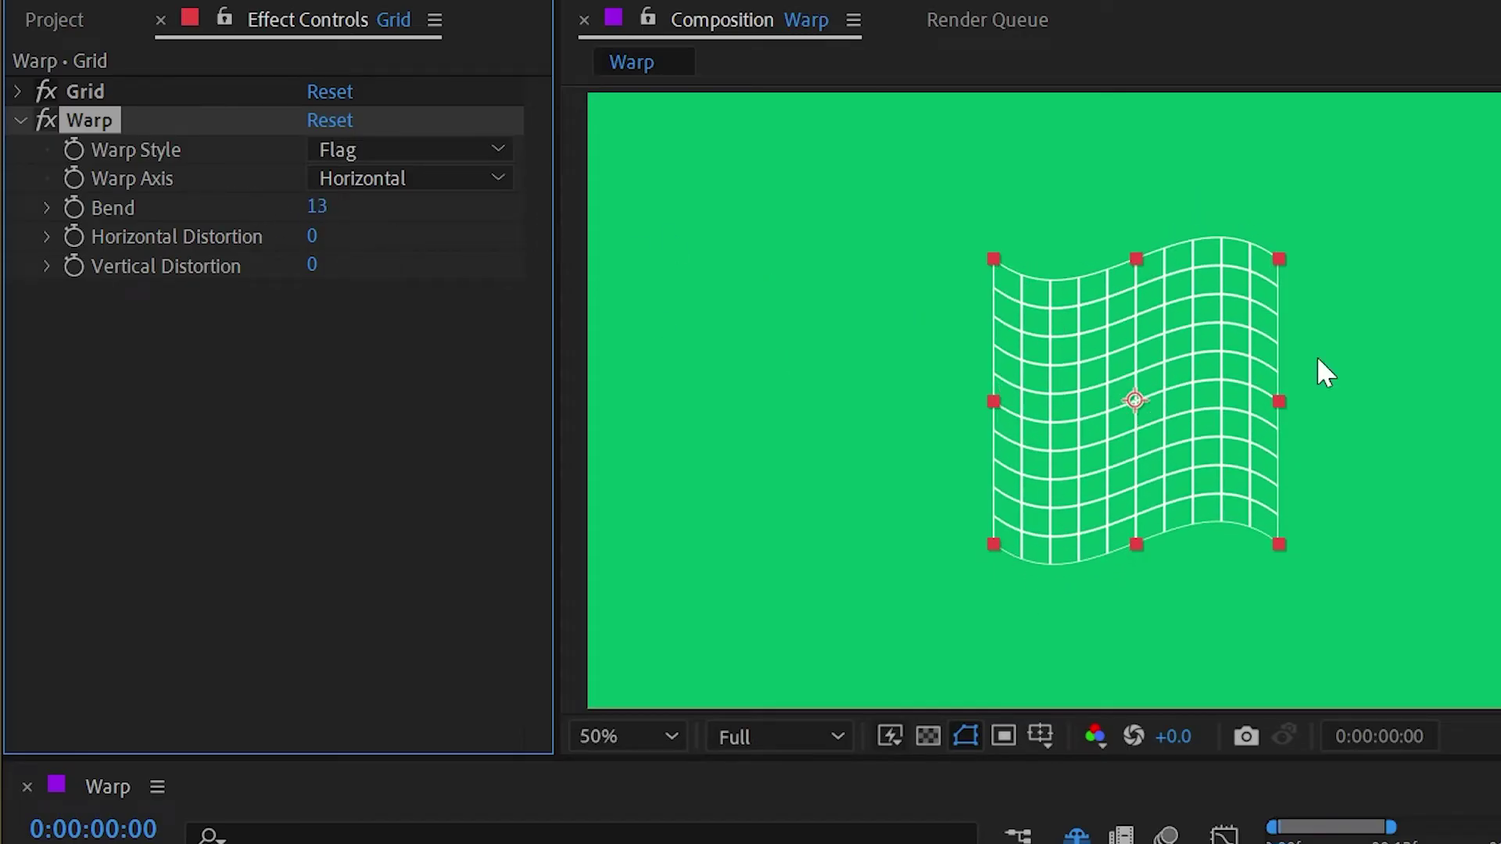
pyautogui.press('space')
pyautogui.press('space')
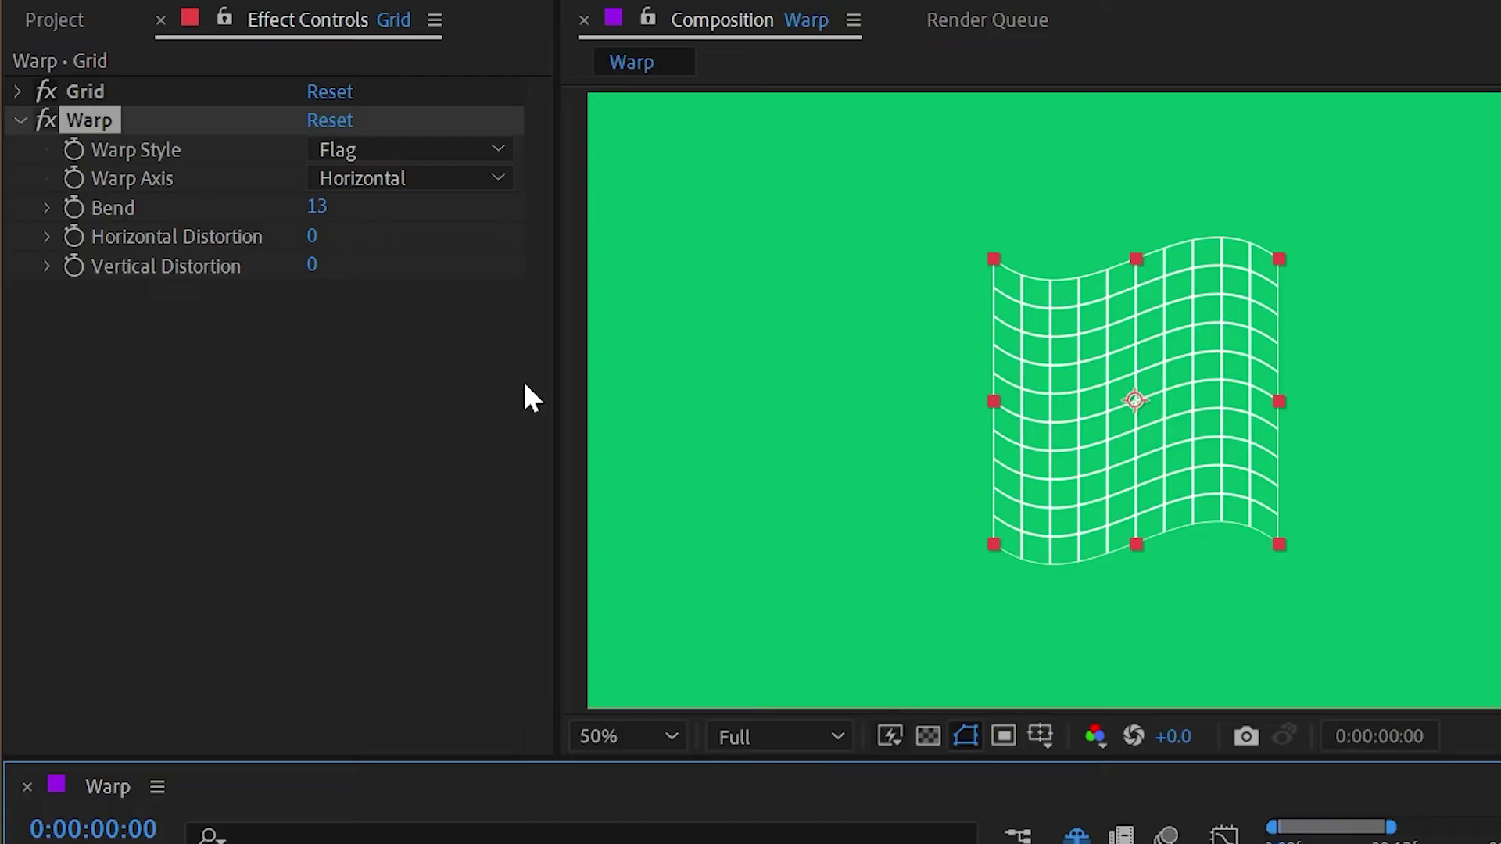
# Switch the warp style to Wave and adjust its Bend
pyautogui.click(407, 150)
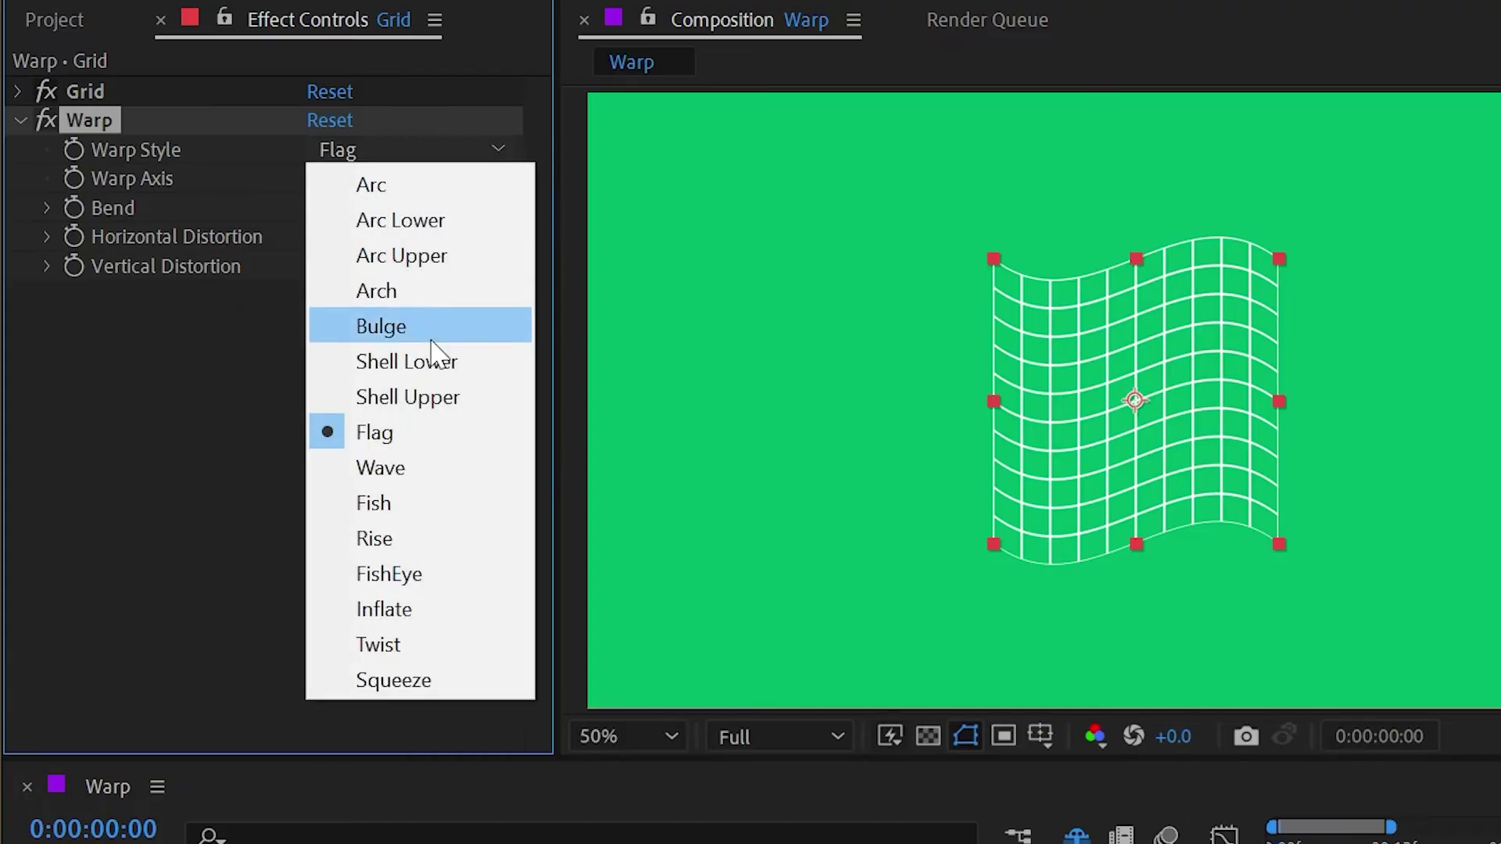
pyautogui.click(422, 469)
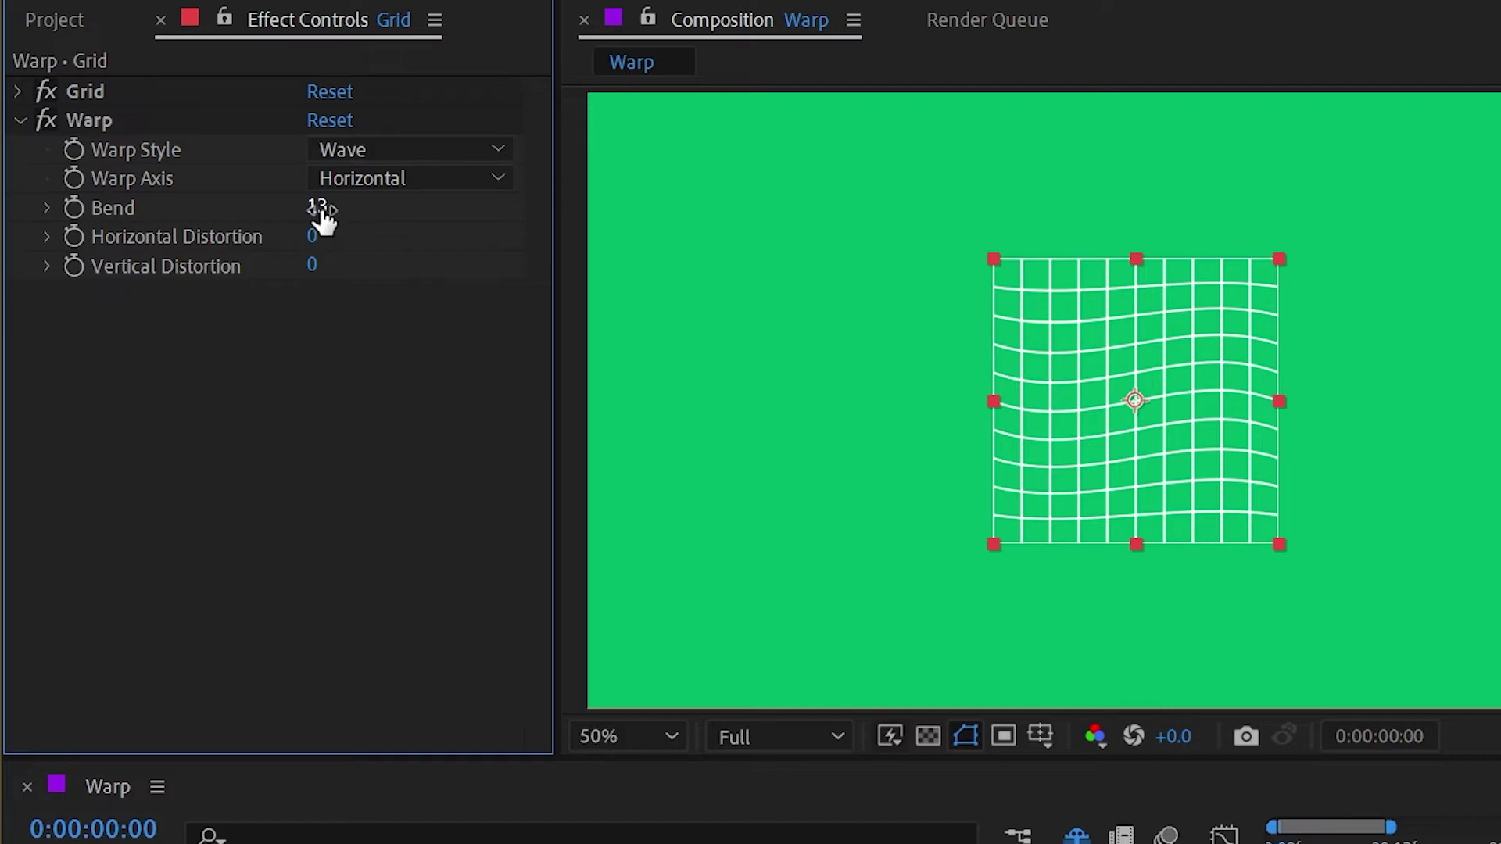
pyautogui.moveTo(322, 211); pyautogui.dragTo(257, 208)
# Try Fish, then Rise, ending Rise's Bend slightly negative
pyautogui.click(422, 150)
pyautogui.click(408, 502)
pyautogui.moveTo(274, 210); pyautogui.dragTo(298, 185)
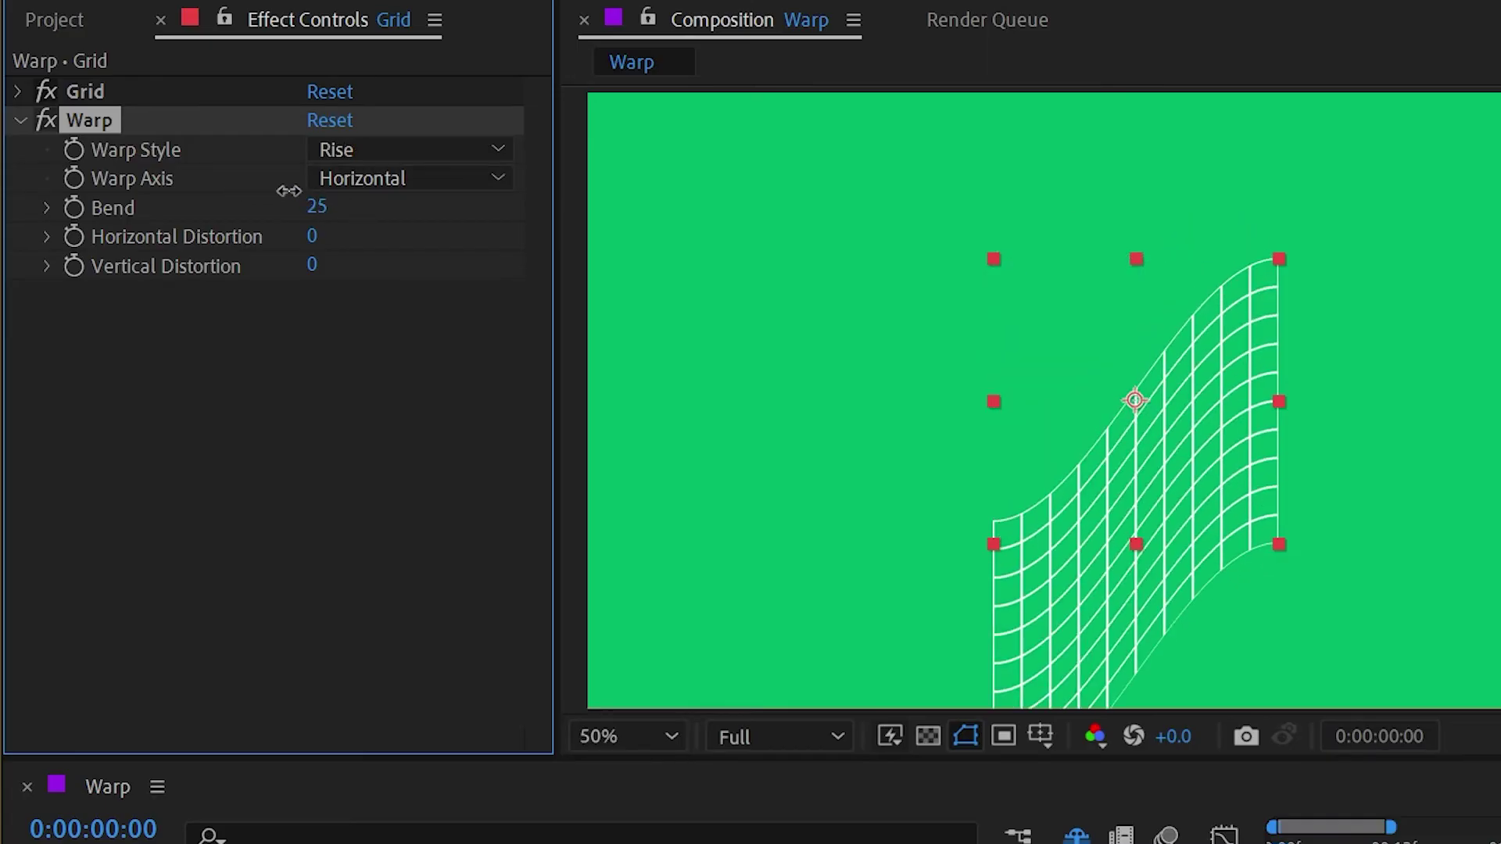
pyautogui.moveTo(289, 191); pyautogui.dragTo(208, 180)
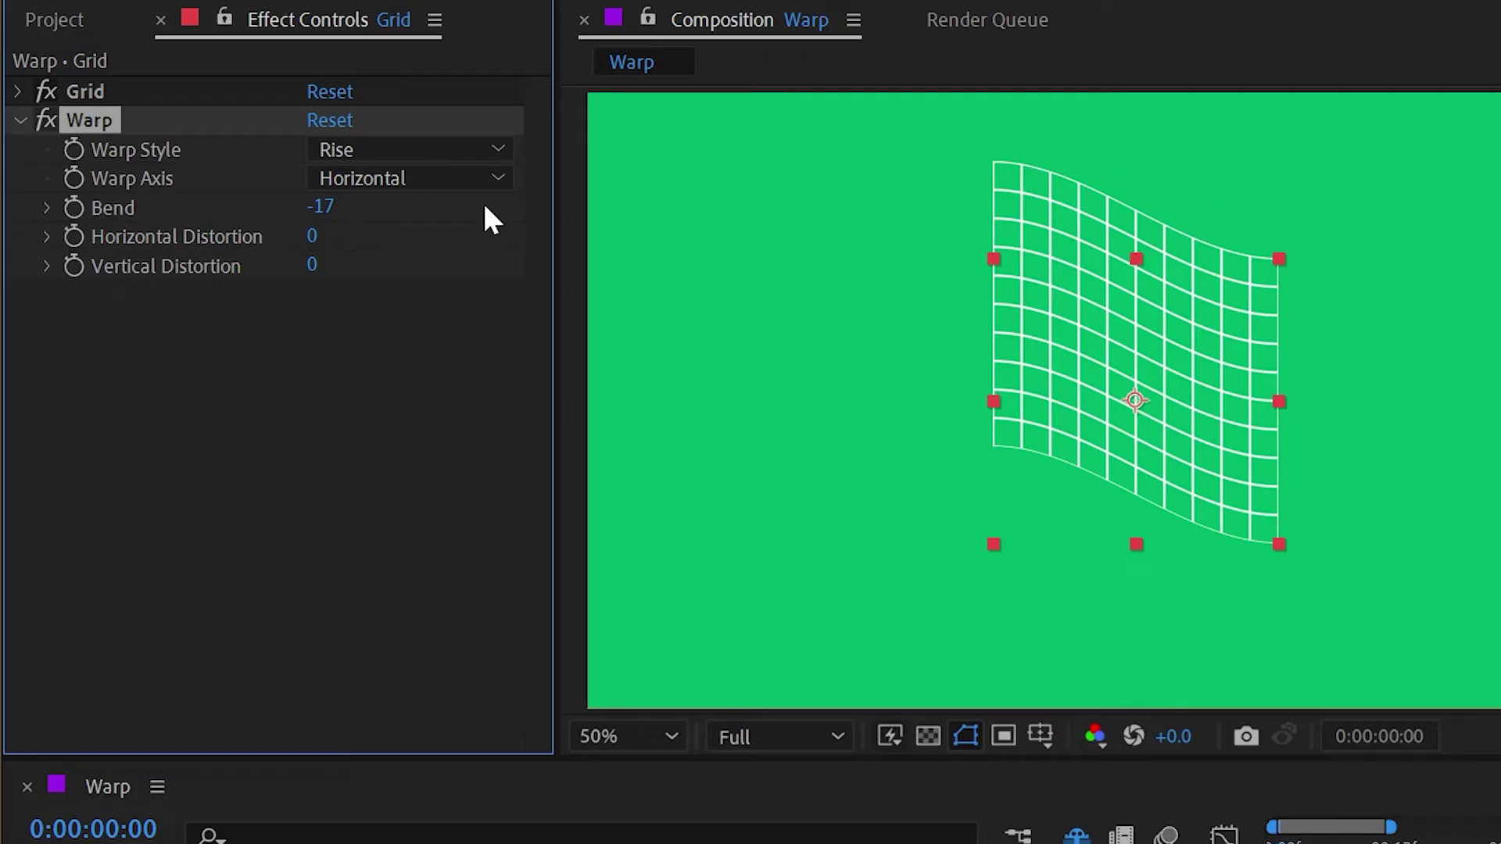
pyautogui.moveTo(344, 208); pyautogui.dragTo(278, 174)
# Warp the grid with FishEye, then Inflate into a sphere, adjusting Bend each time
pyautogui.click(336, 150)
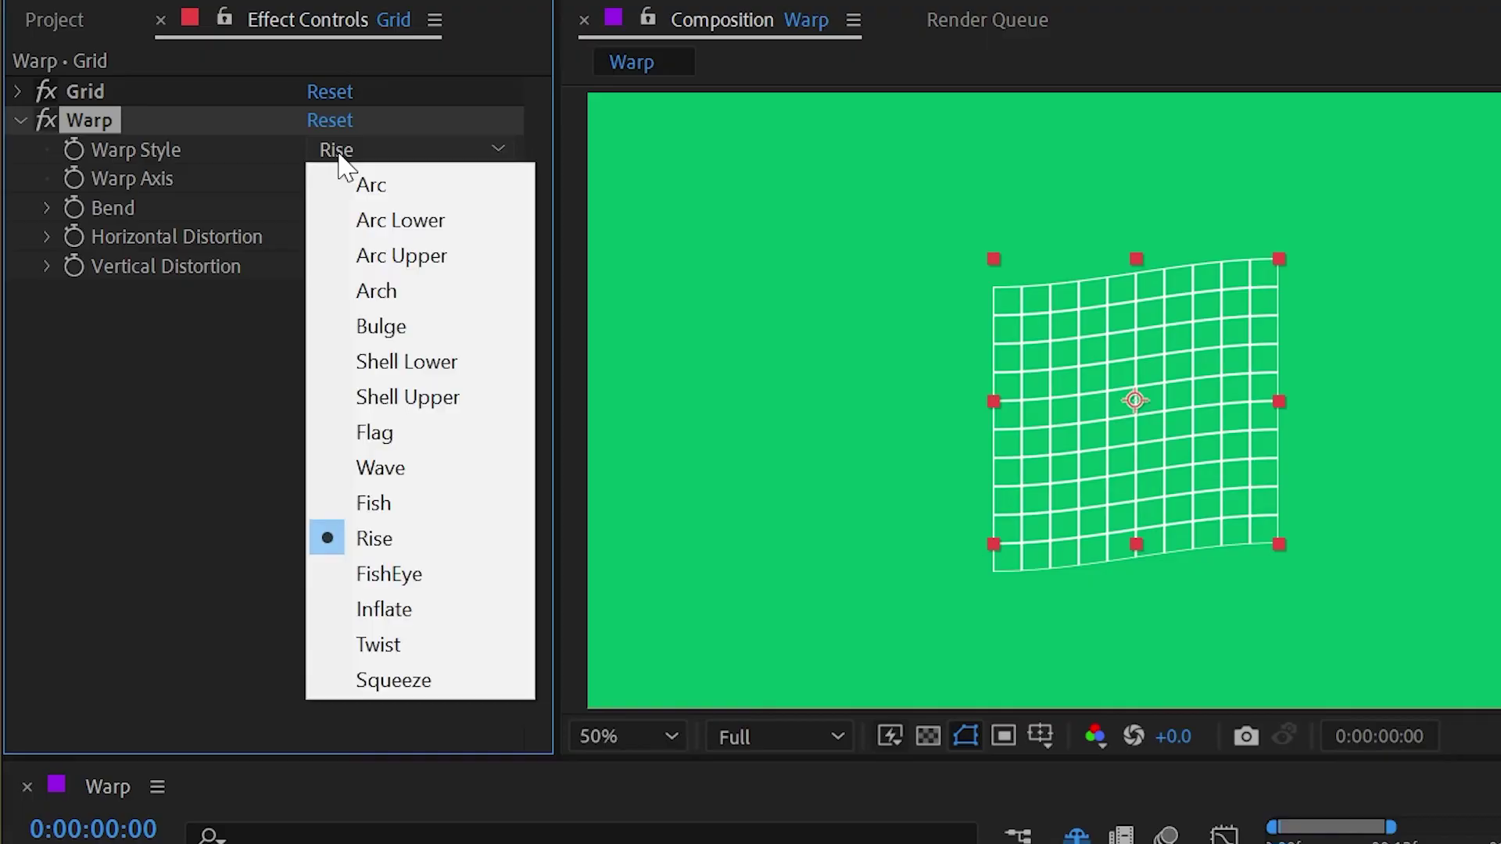
pyautogui.click(386, 575)
pyautogui.moveTo(312, 207)
pyautogui.mouseDown()
pyautogui.moveTo(392, 208)
pyautogui.moveTo(244, 198)
pyautogui.moveTo(434, 198)
pyautogui.moveTo(337, 208)
pyautogui.mouseUp()
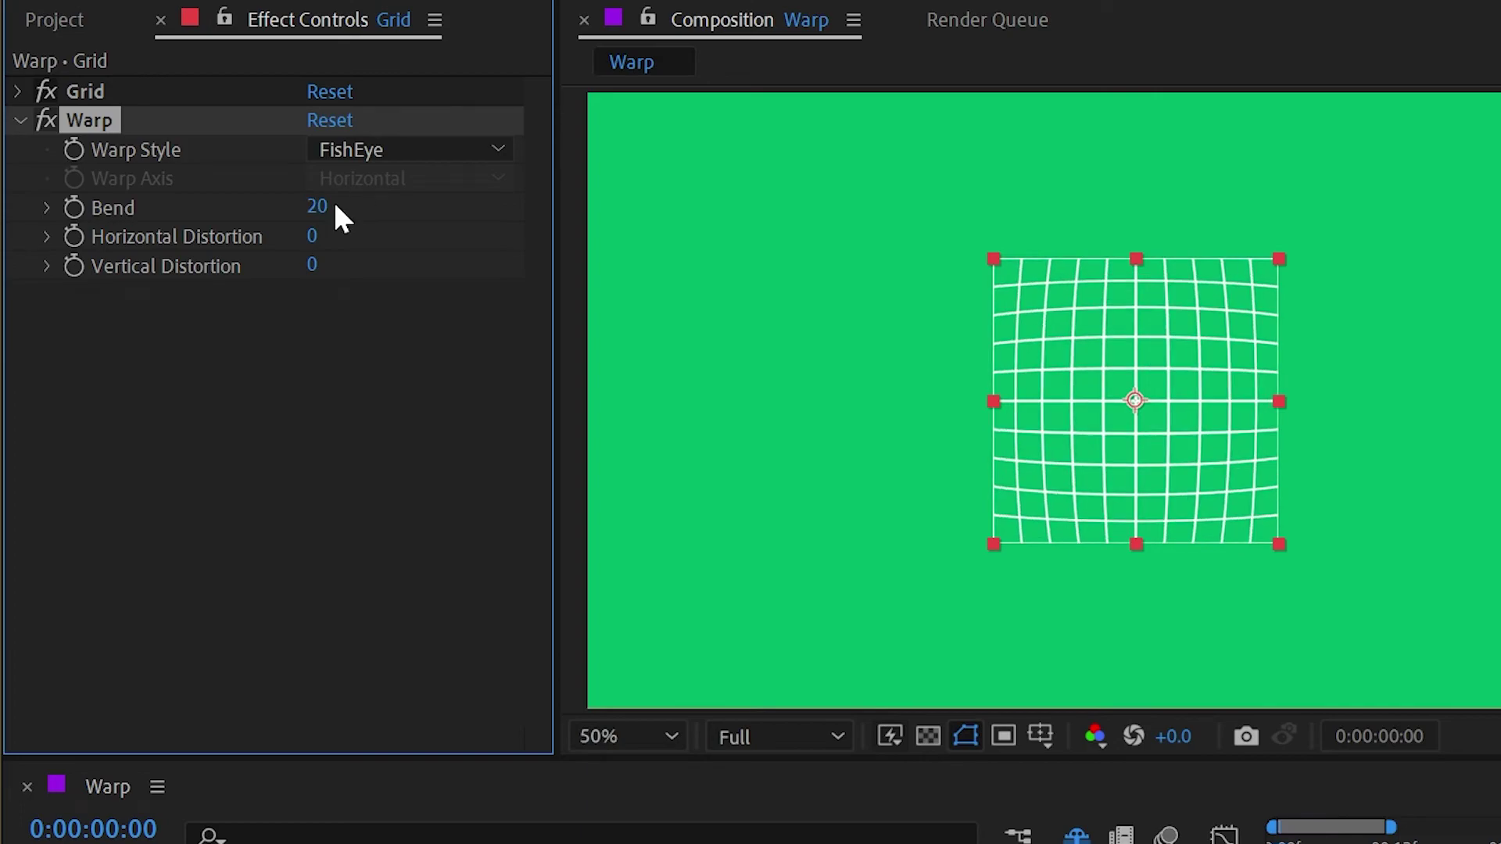
pyautogui.click(433, 151)
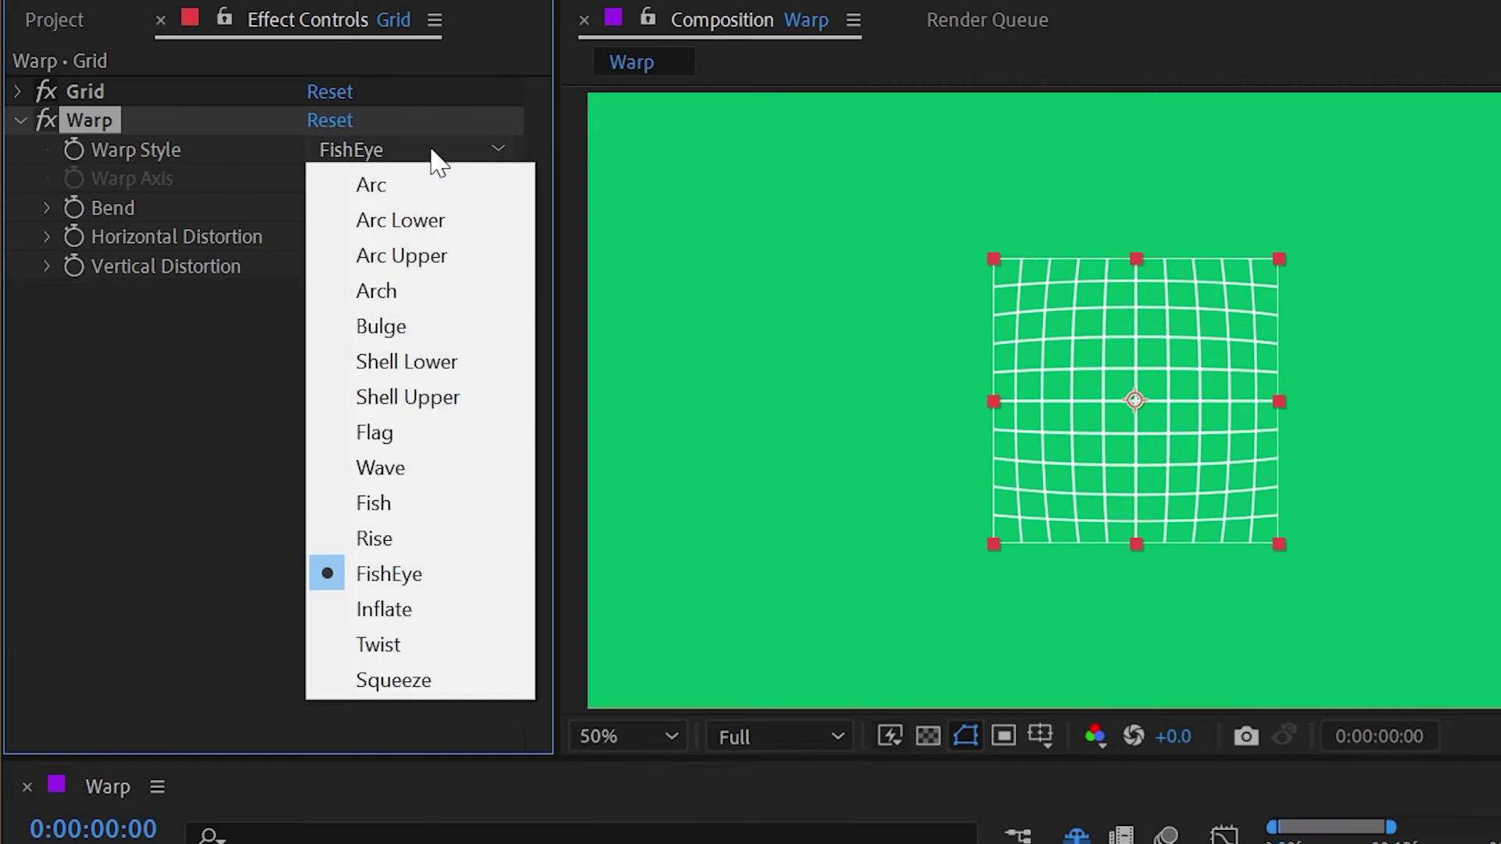
pyautogui.click(438, 609)
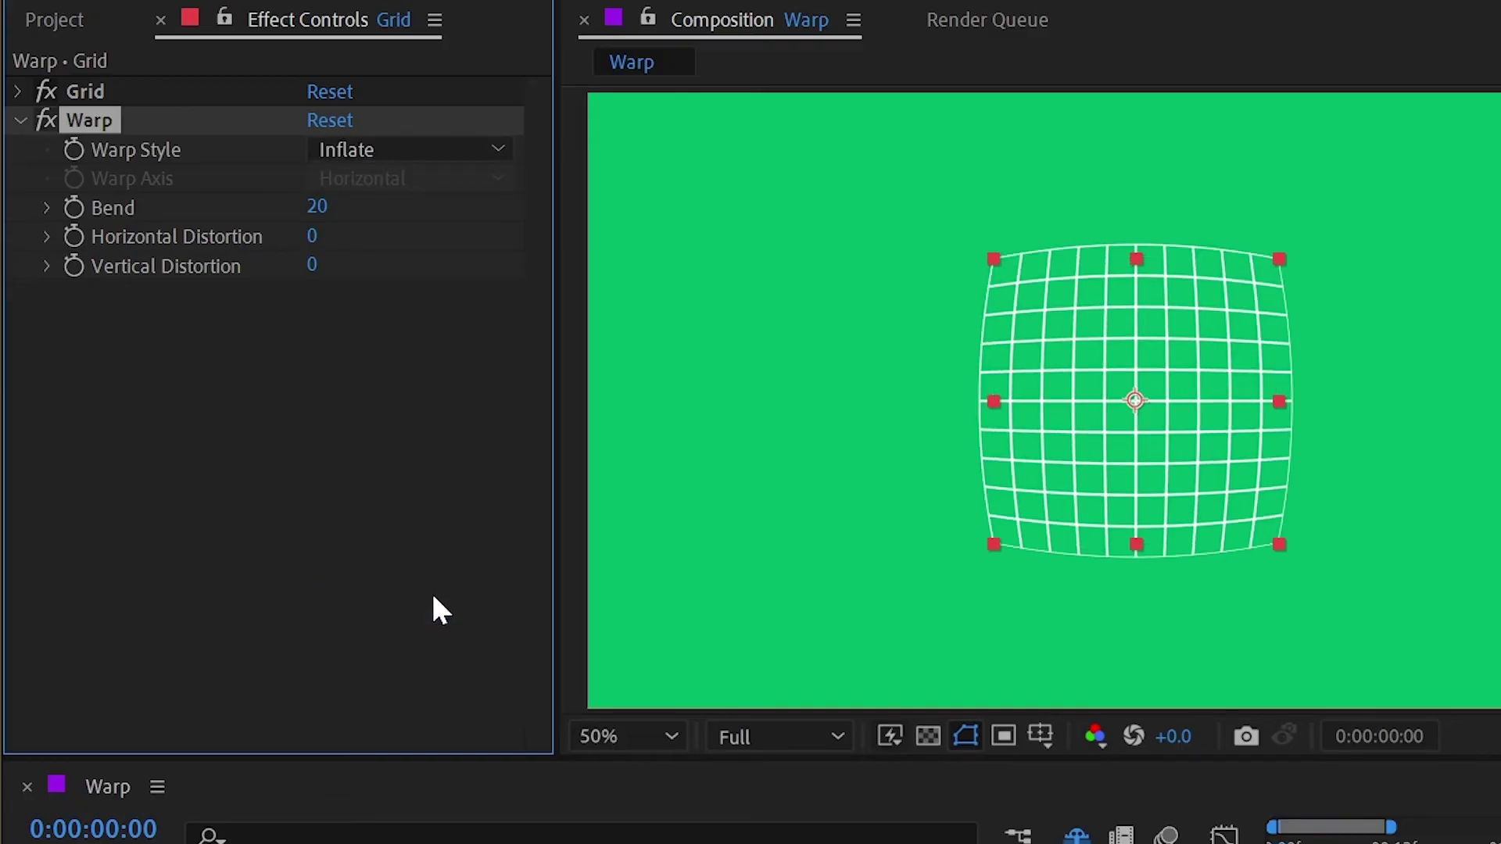
pyautogui.moveTo(327, 208); pyautogui.dragTo(385, 175)
# Try Twist with a weaker Bend, then Squeeze, and return to Inflate
pyautogui.click(391, 152)
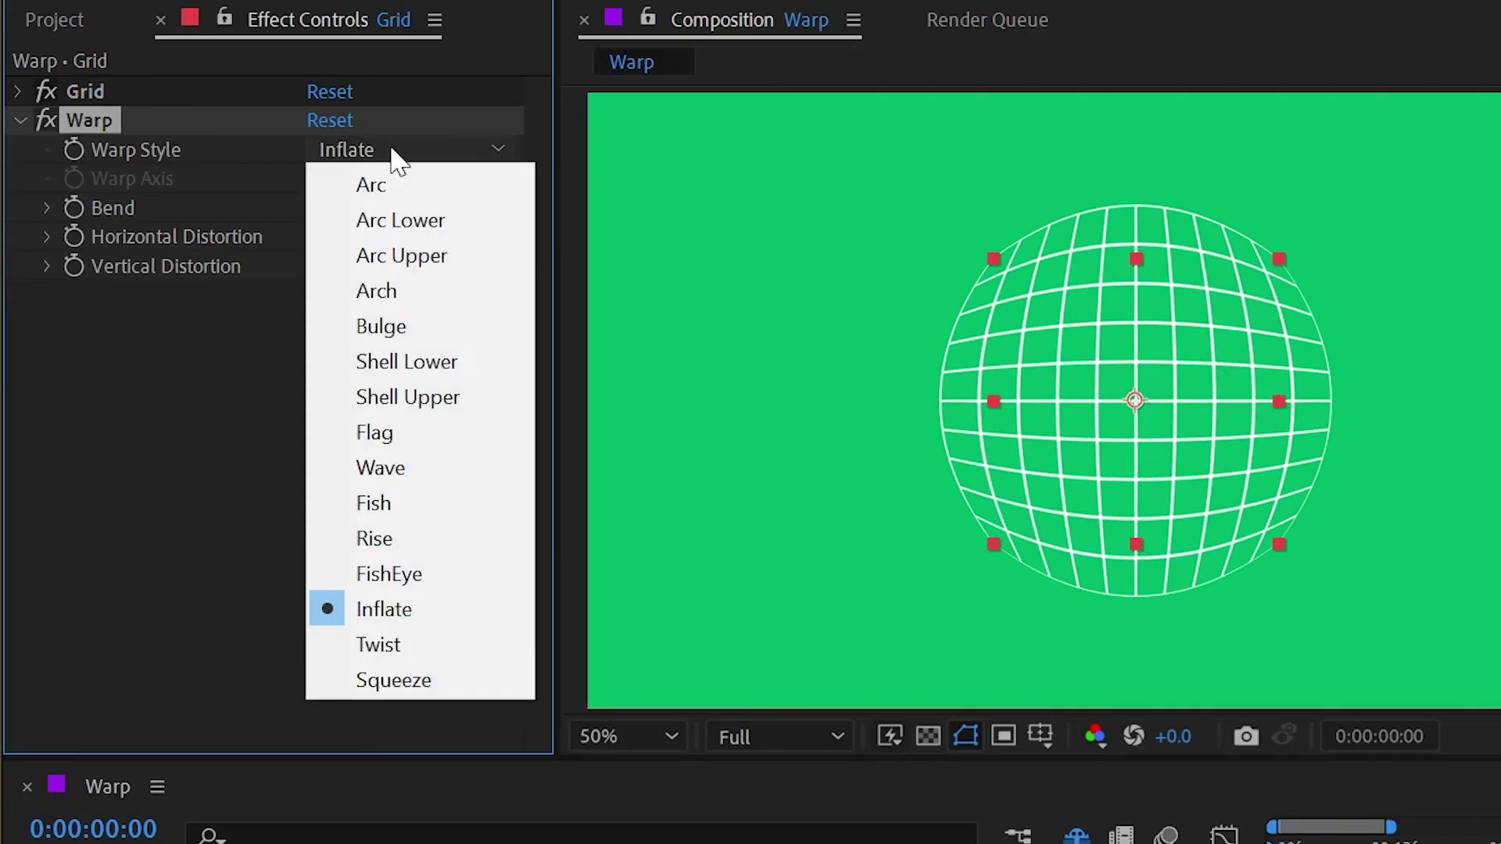
pyautogui.click(422, 641)
pyautogui.moveTo(317, 207); pyautogui.dragTo(355, 203)
pyautogui.click(364, 153)
pyautogui.click(394, 680)
pyautogui.click(365, 148)
pyautogui.click(435, 608)
# Undo back to the Squeeze warp at Bend 17 on the Horizontal axis
pyautogui.hotkey('ctrl', 'z')
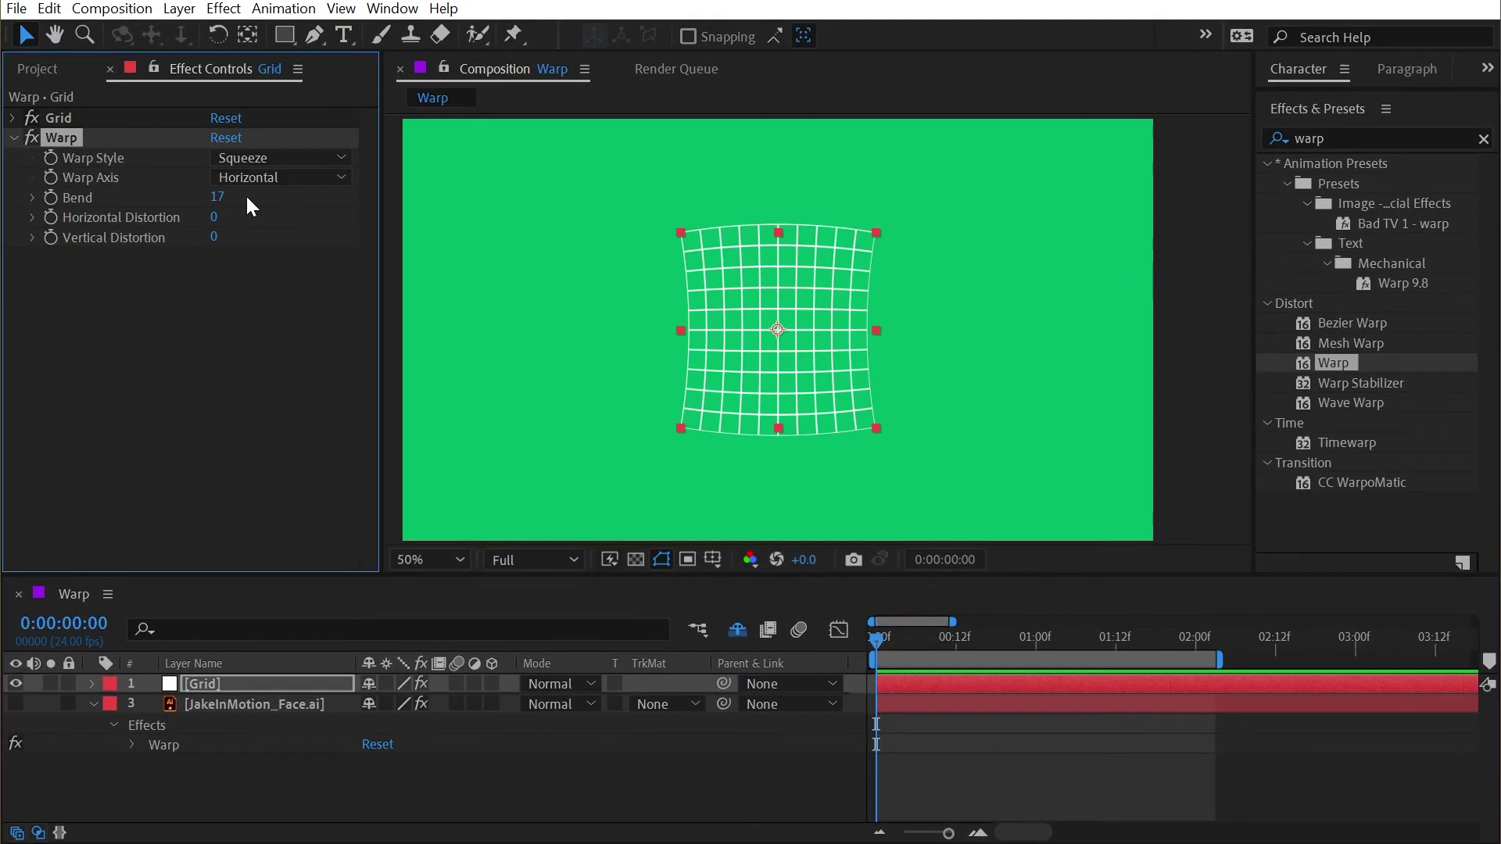